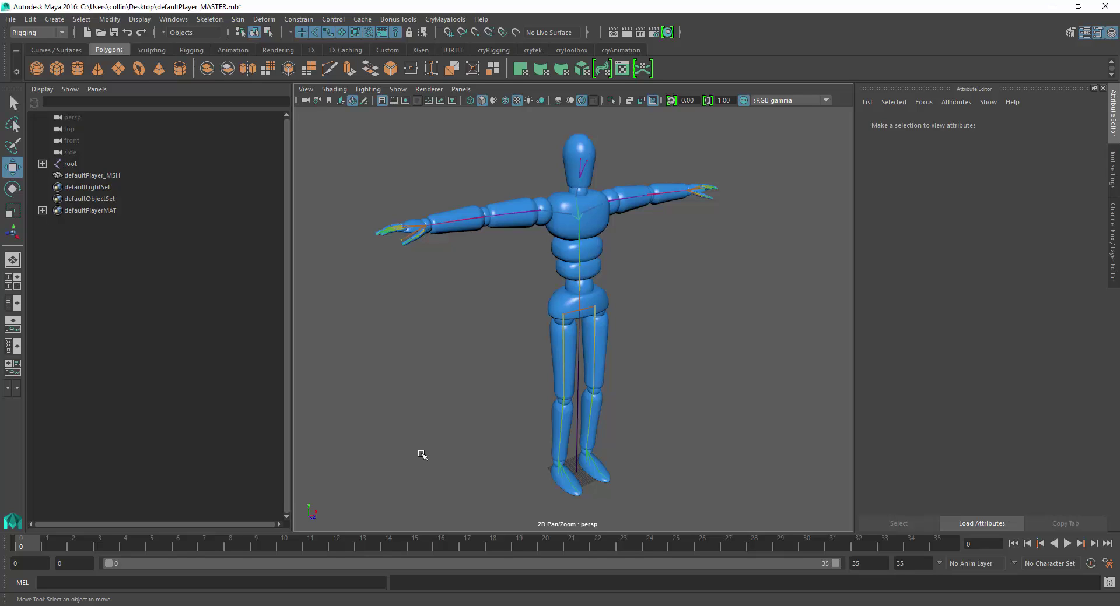
Return the animation to frame 0 and select the defaultPlayer_MSH mesh
{"action": "mouse_move", "coordinate": [24, 548]}
{"action": "left_mouse_down"}
{"action": "mouse_move", "coordinate": [886, 549]}
{"action": "mouse_move", "coordinate": [20, 546]}
{"action": "left_mouse_up"}
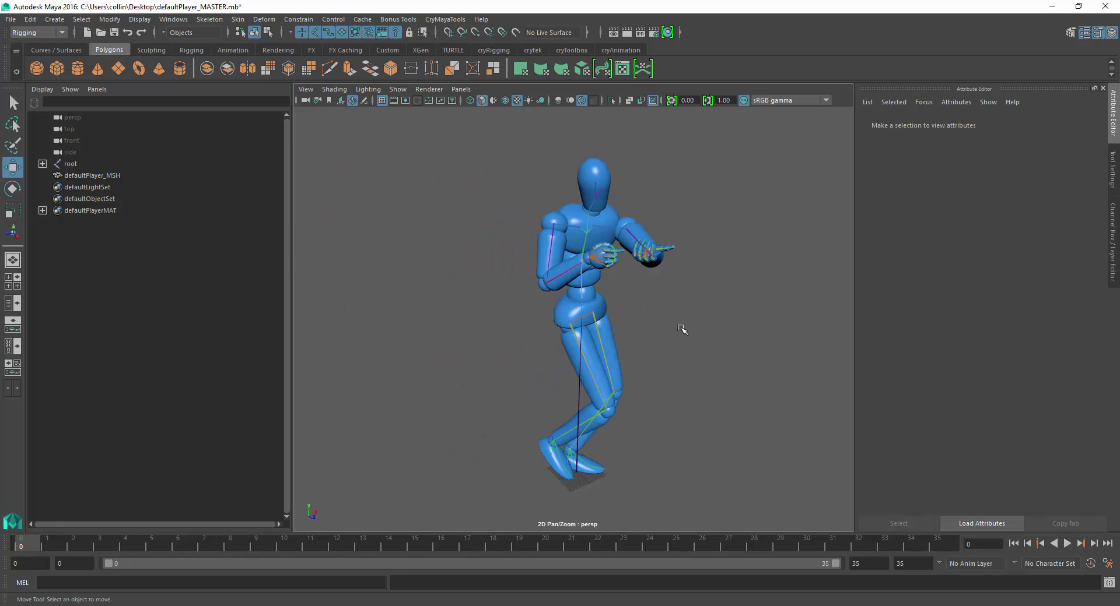
{"action": "left_click", "coordinate": [93, 178]}
{"action": "scroll", "coordinate": [697, 388], "scroll_direction": "down", "scroll_amount": 3}
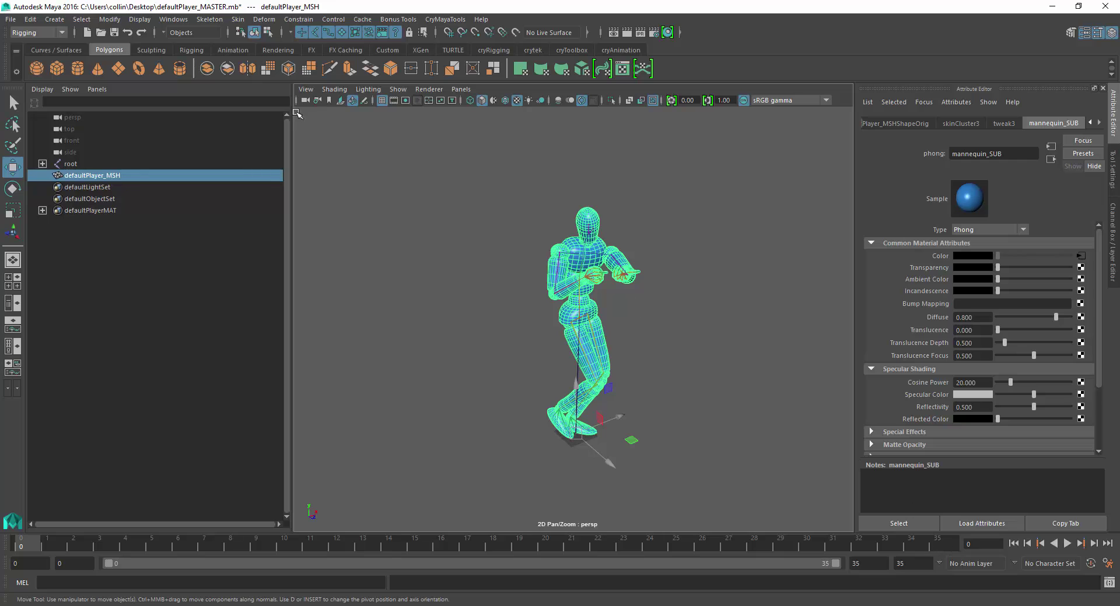
Export the whole scene as an FBX named testAnimTut.fbx to the Desktop and leave Maya
{"action": "left_click", "coordinate": [11, 19]}
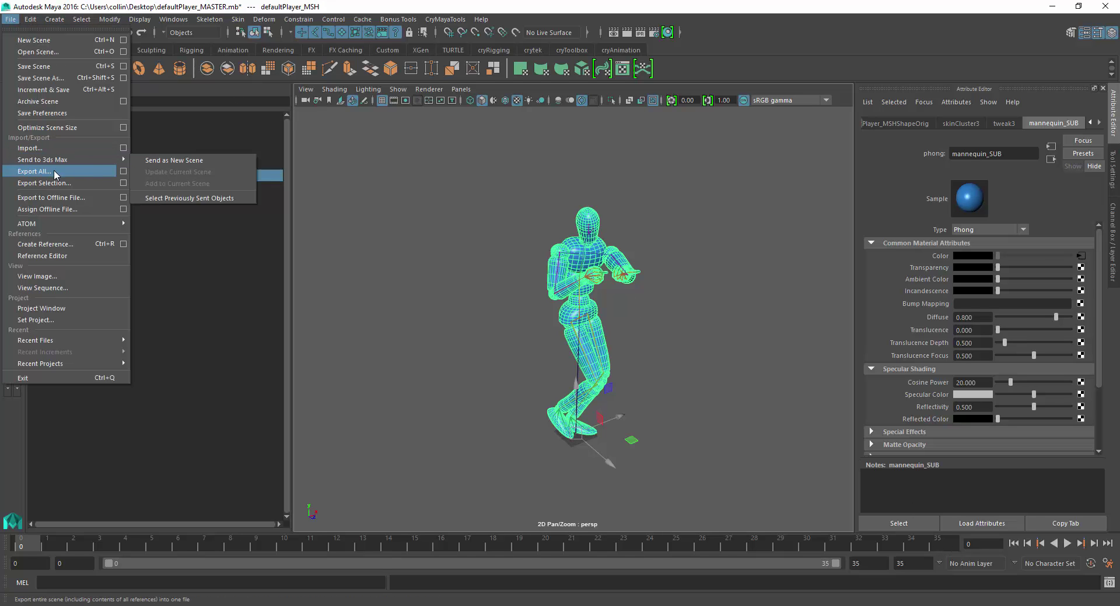
{"action": "left_click", "coordinate": [34, 171]}
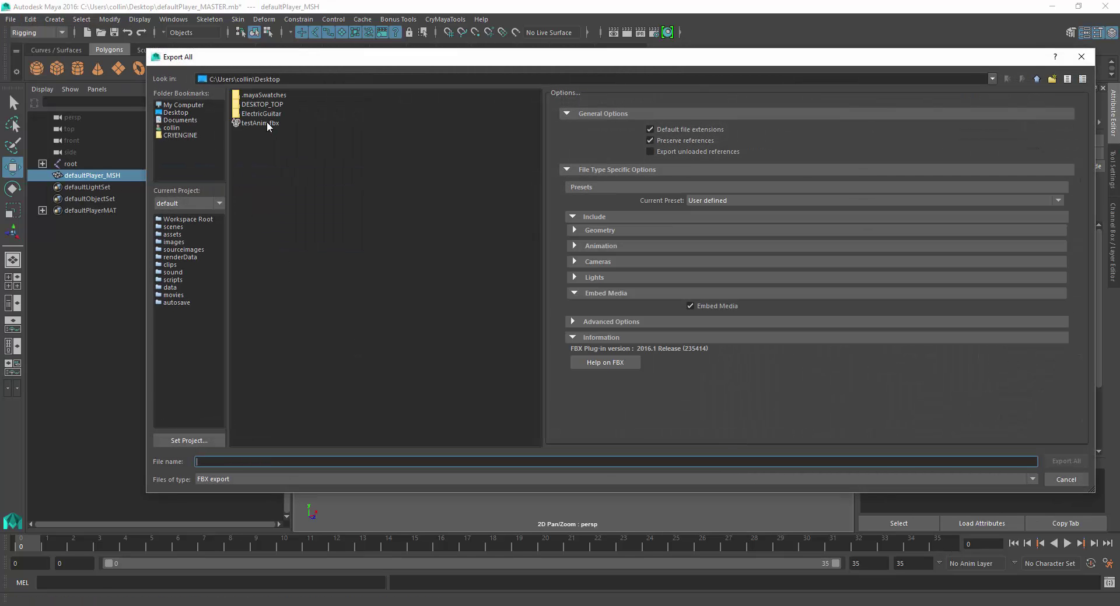
{"action": "left_click", "coordinate": [263, 123]}
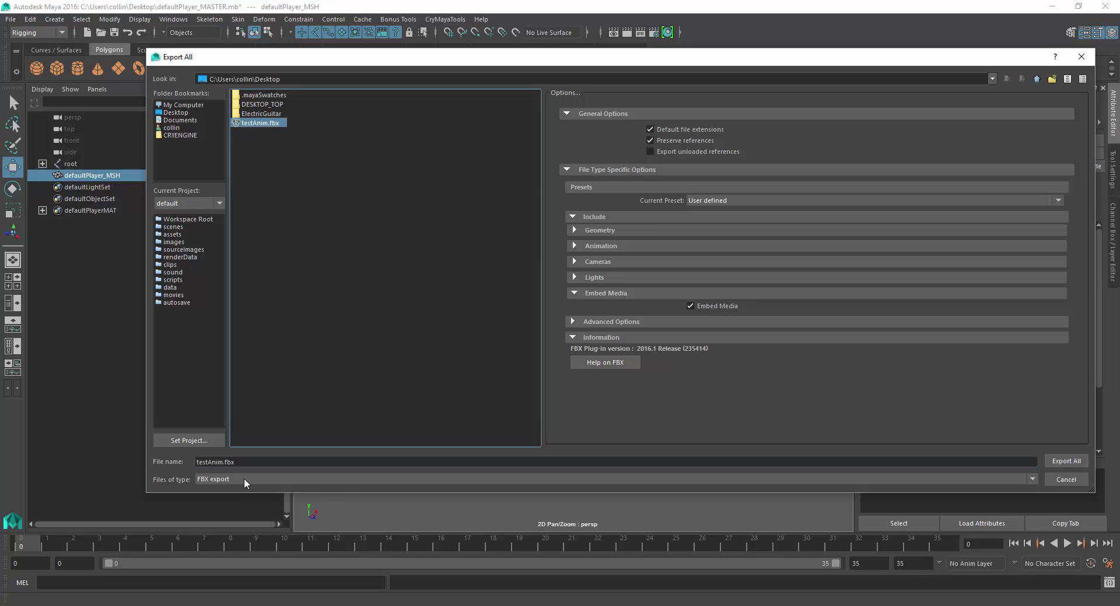
{"action": "left_click", "coordinate": [225, 462]}
{"action": "type", "text": "Tut"}
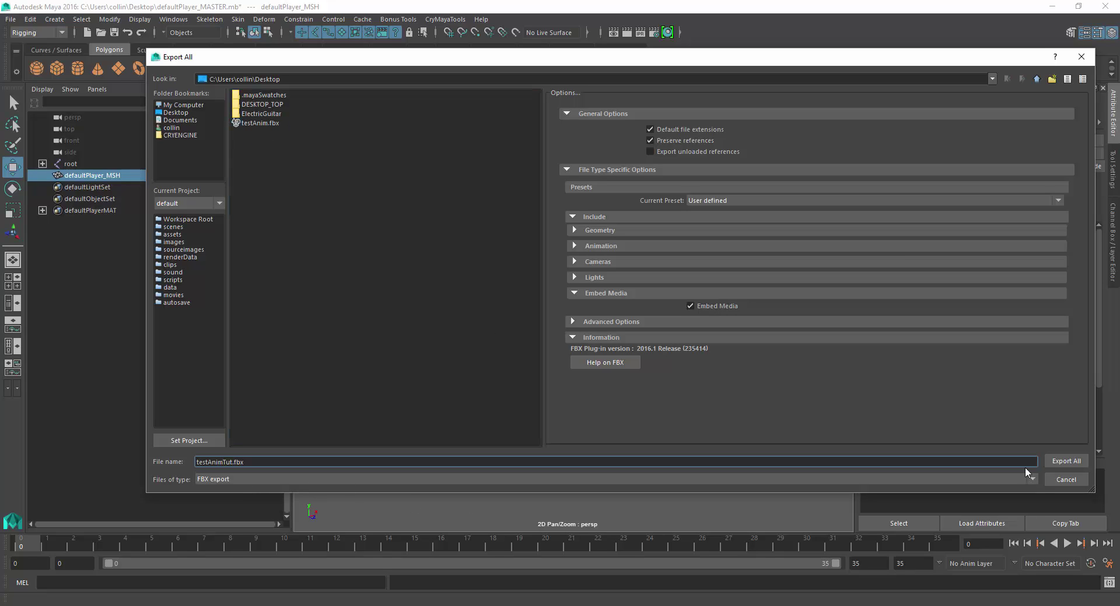
{"action": "left_click", "coordinate": [1065, 461]}
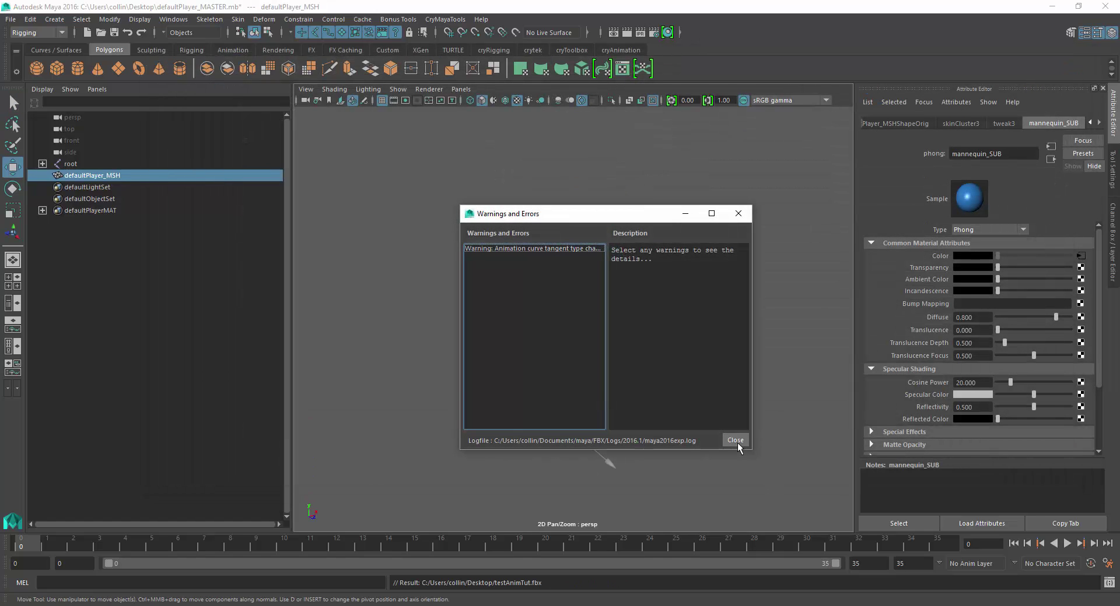
{"action": "left_click", "coordinate": [733, 439]}
{"action": "left_click", "coordinate": [1103, 7]}
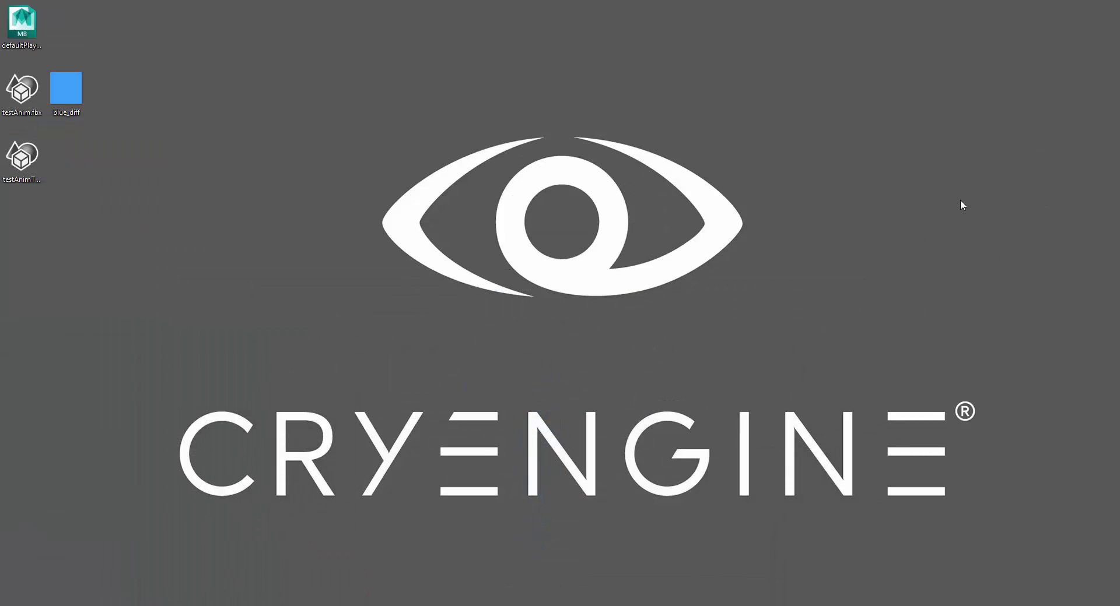
Set the exported testAnimTut file apart on the desktop, and open the project's gamesdk/objects/testChar folder in a window moved aside
{"action": "left_click_drag", "start_coordinate": [22, 155], "coordinate": [67, 157]}
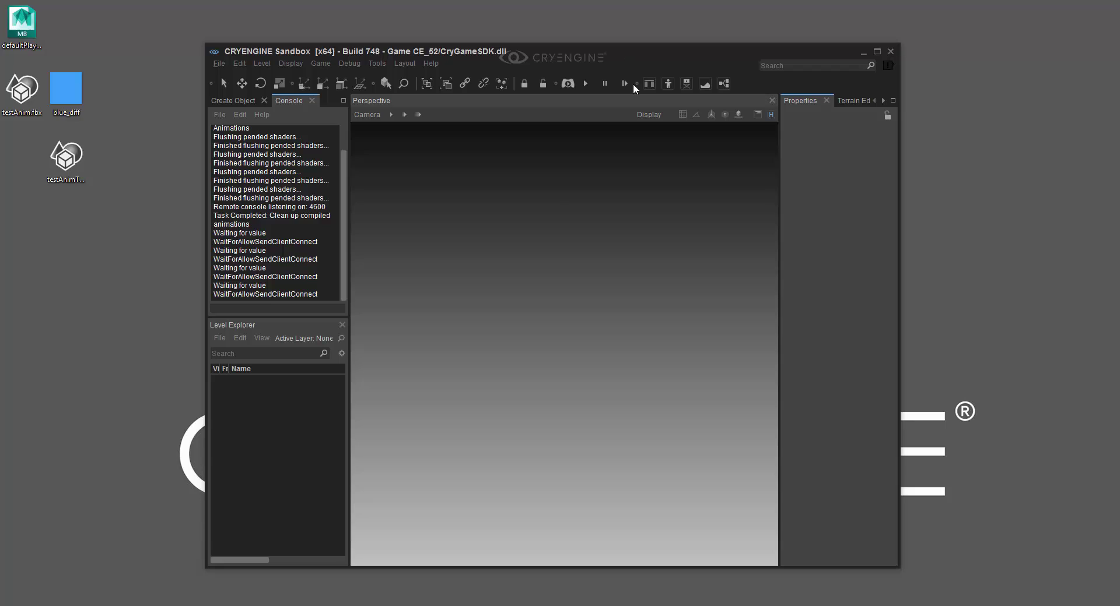
{"action": "left_click", "coordinate": [234, 101]}
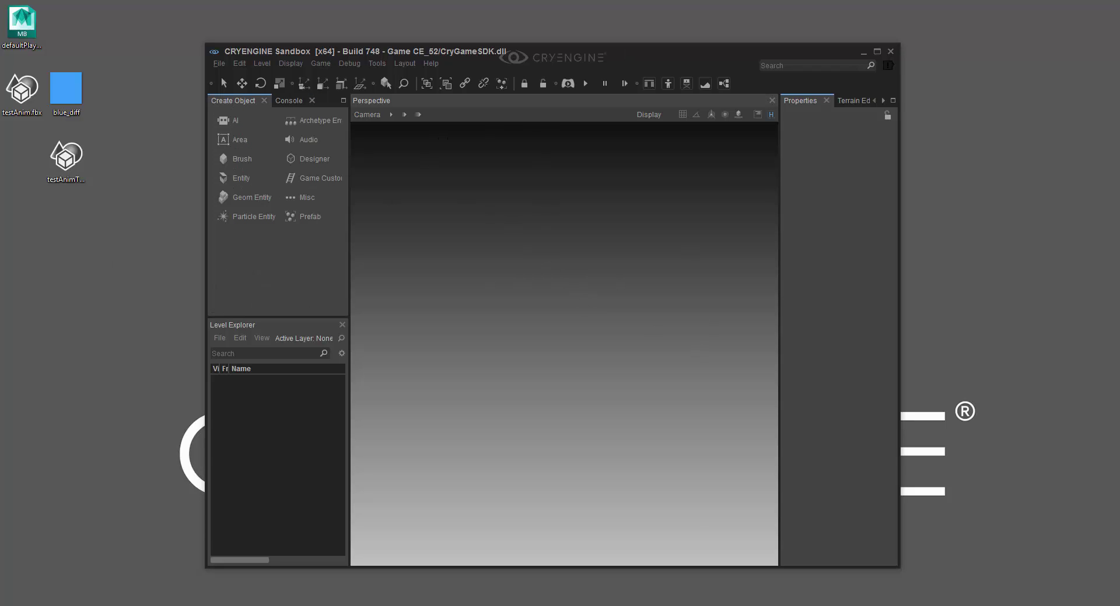
{"action": "left_click_drag", "start_coordinate": [0, 60], "coordinate": [834, 68]}
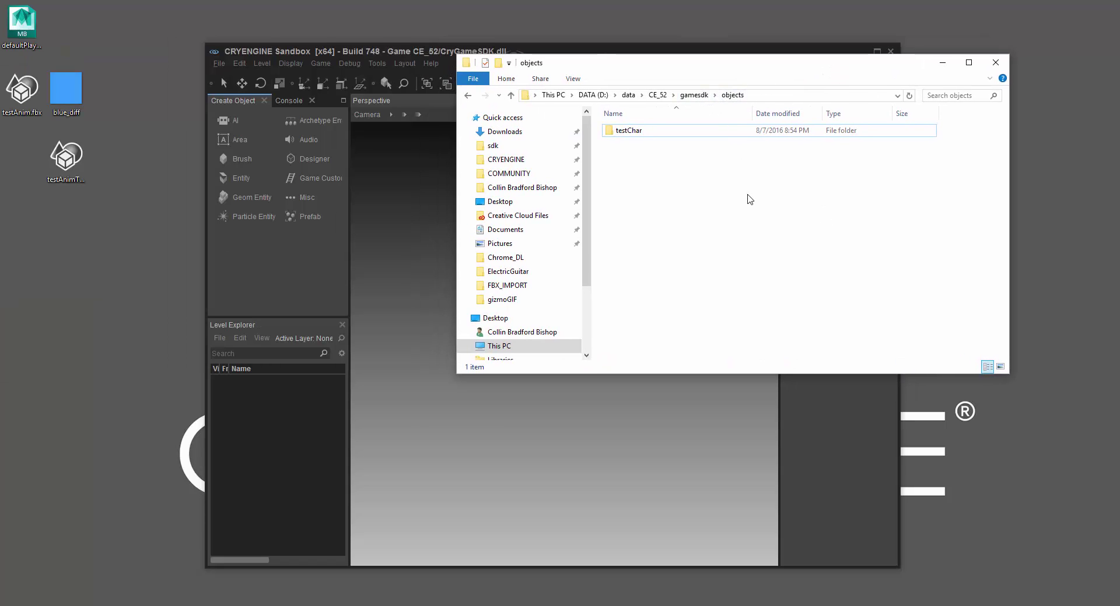
{"action": "double_click", "coordinate": [652, 131]}
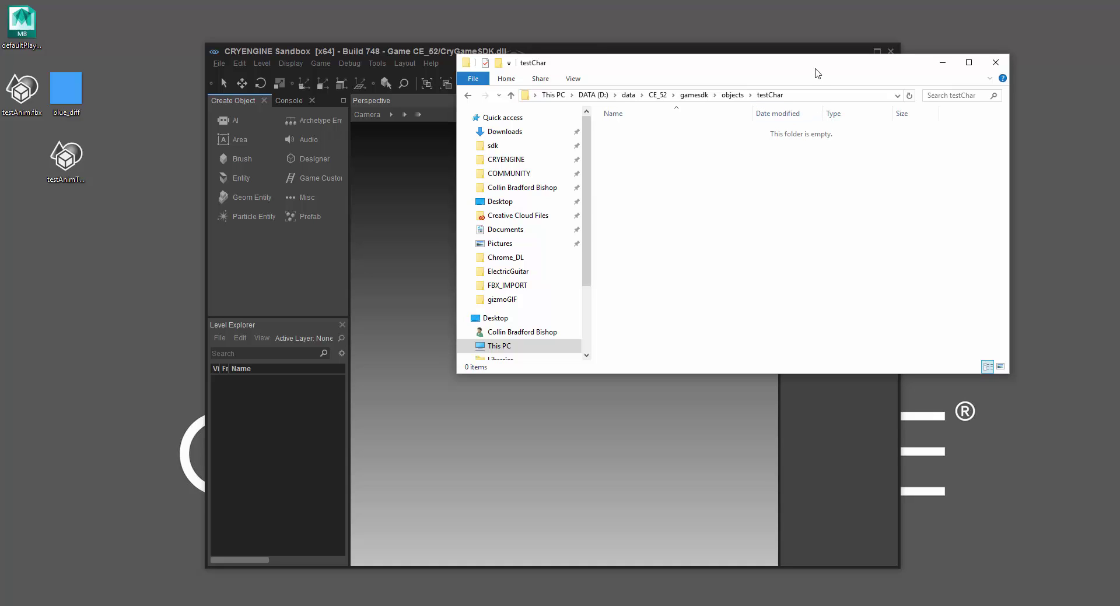
{"action": "left_click_drag", "start_coordinate": [815, 70], "coordinate": [749, 114]}
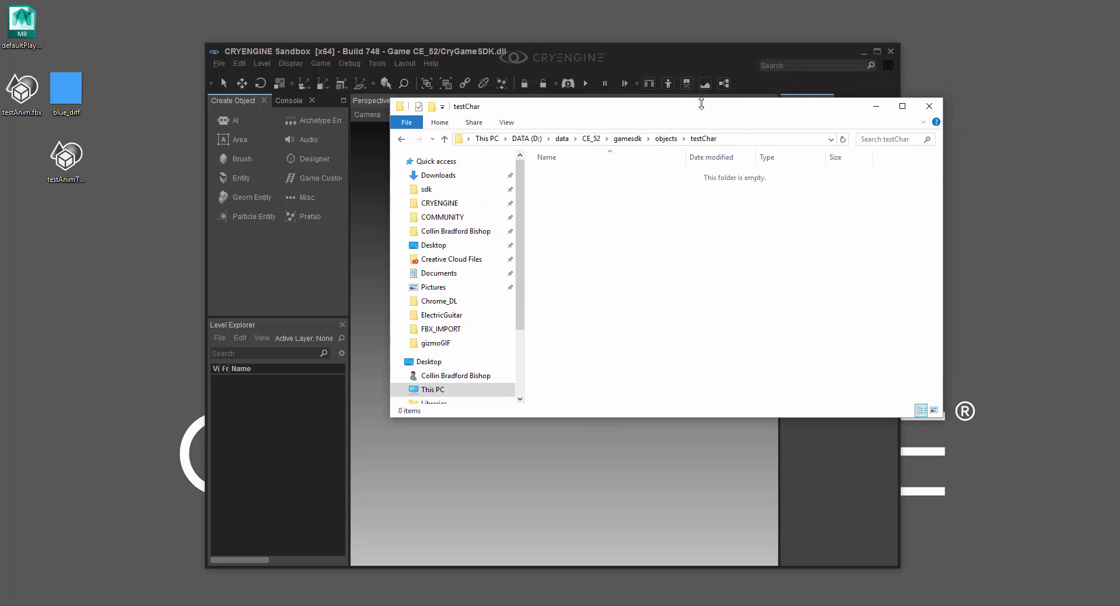
{"action": "left_click_drag", "start_coordinate": [700, 106], "coordinate": [0, 108]}
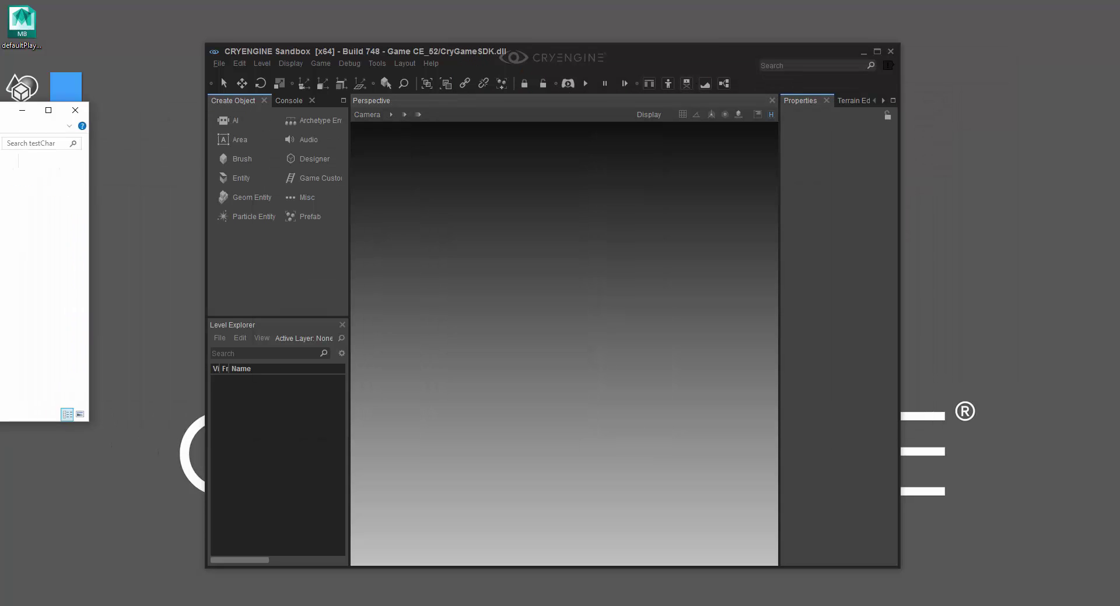
Switch to CRYENGINE Sandbox, open the Character Tool and position its window clear of the desktop files
{"action": "left_click", "coordinate": [375, 64]}
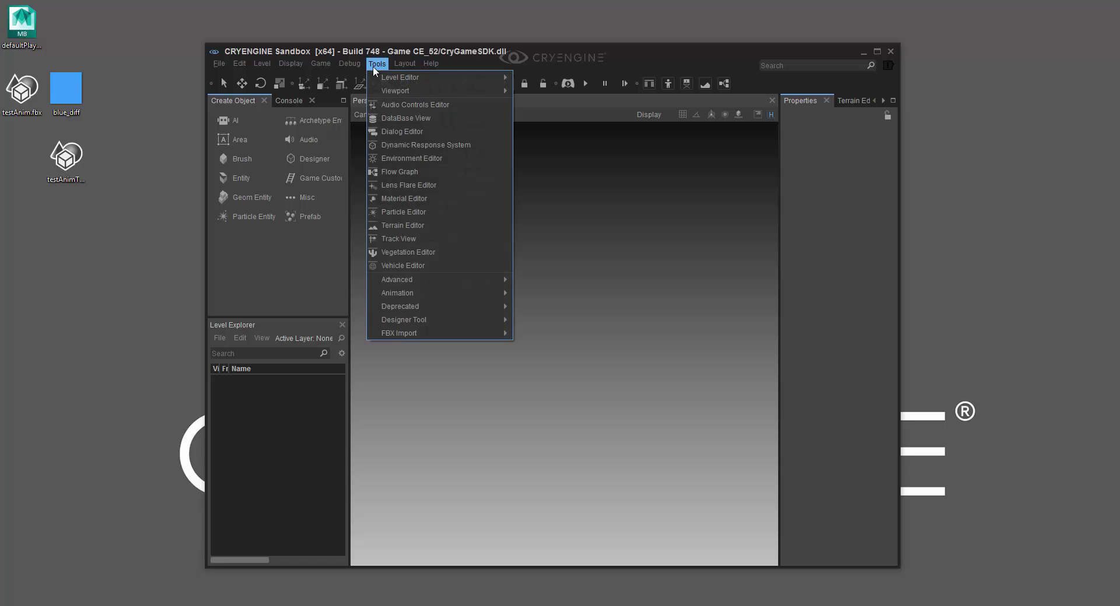
{"action": "mouse_move", "coordinate": [407, 294]}
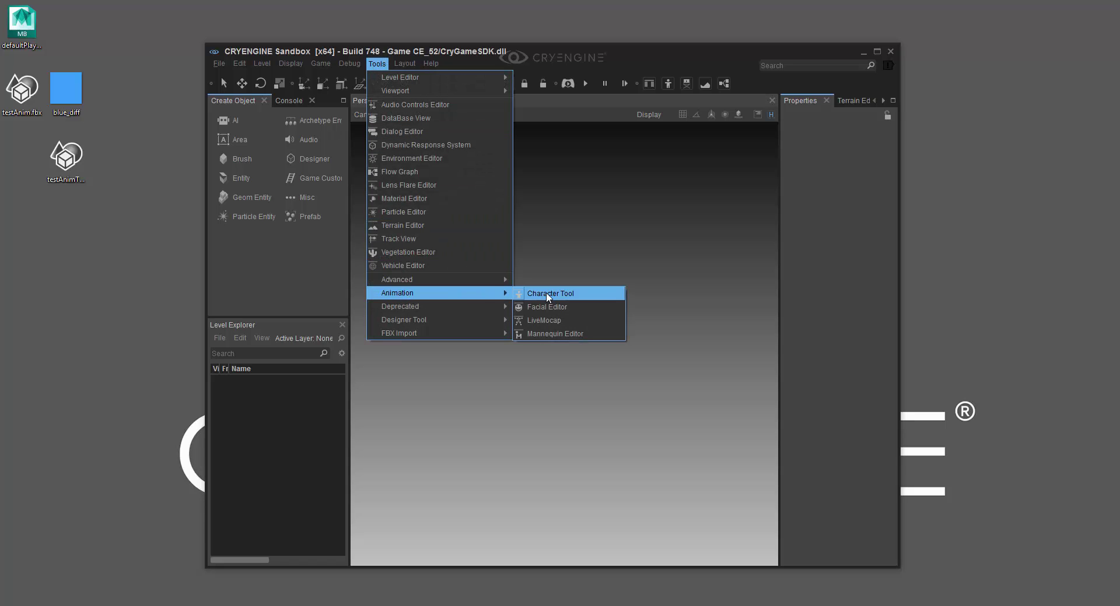
{"action": "left_click", "coordinate": [547, 294]}
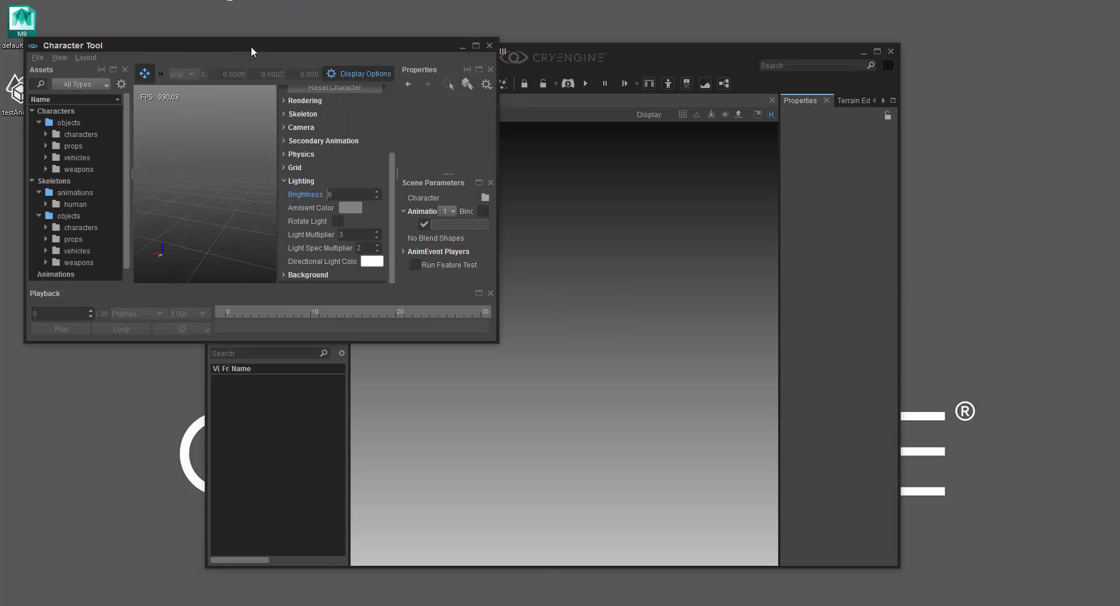
{"action": "left_click_drag", "start_coordinate": [250, 46], "coordinate": [478, 40]}
Import the desktop testAnimTut FBX into the Character Tool, saving the character to /objects/testChar
{"action": "left_click_drag", "start_coordinate": [65, 158], "coordinate": [381, 184]}
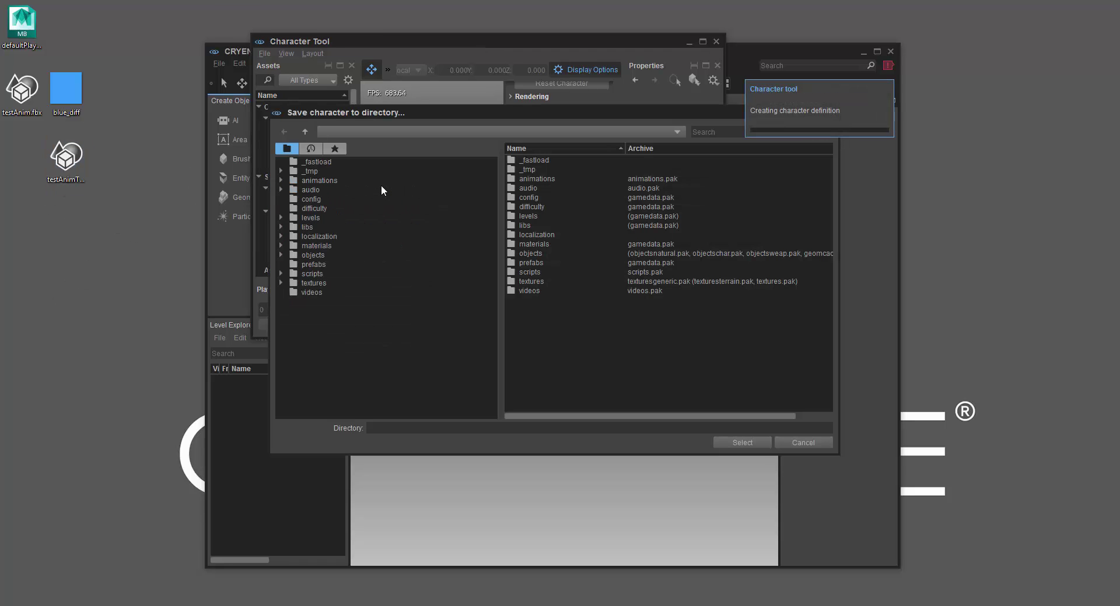
{"action": "double_click", "coordinate": [539, 253]}
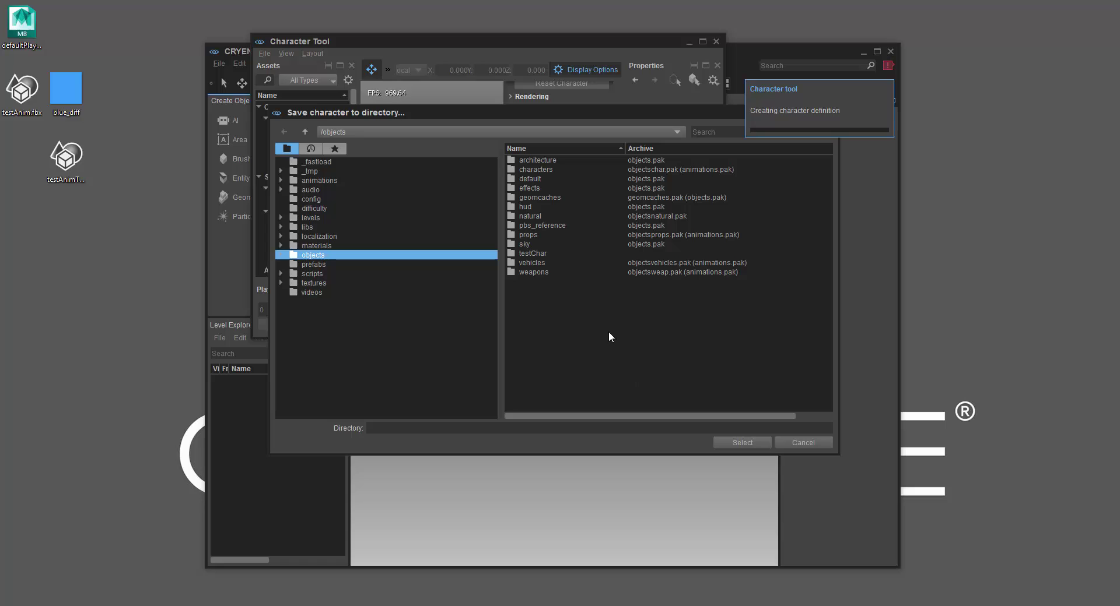
{"action": "double_click", "coordinate": [532, 253]}
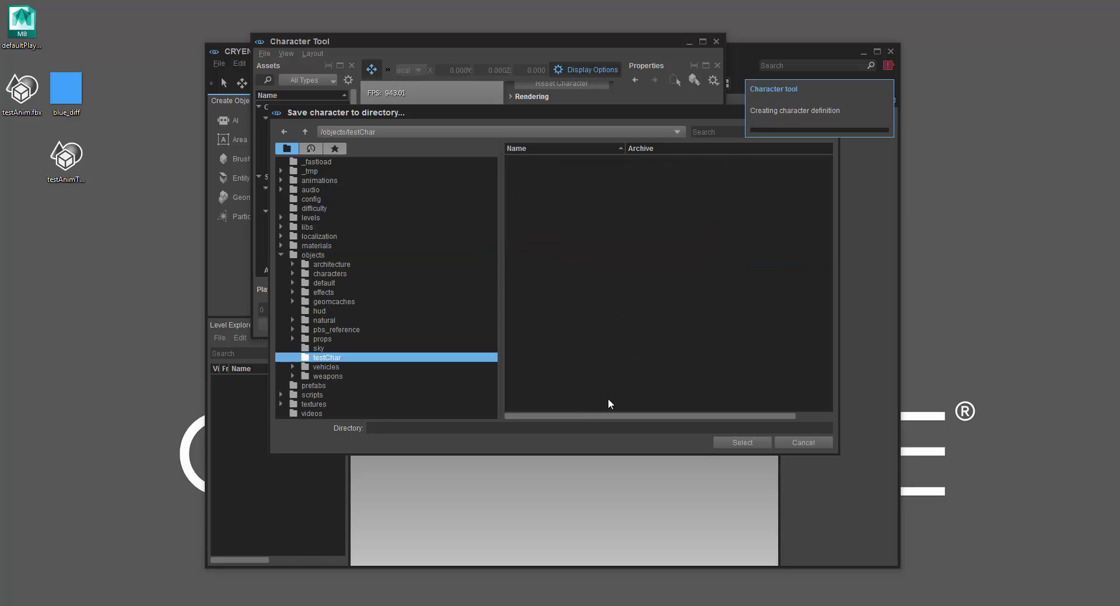
{"action": "left_click", "coordinate": [762, 443]}
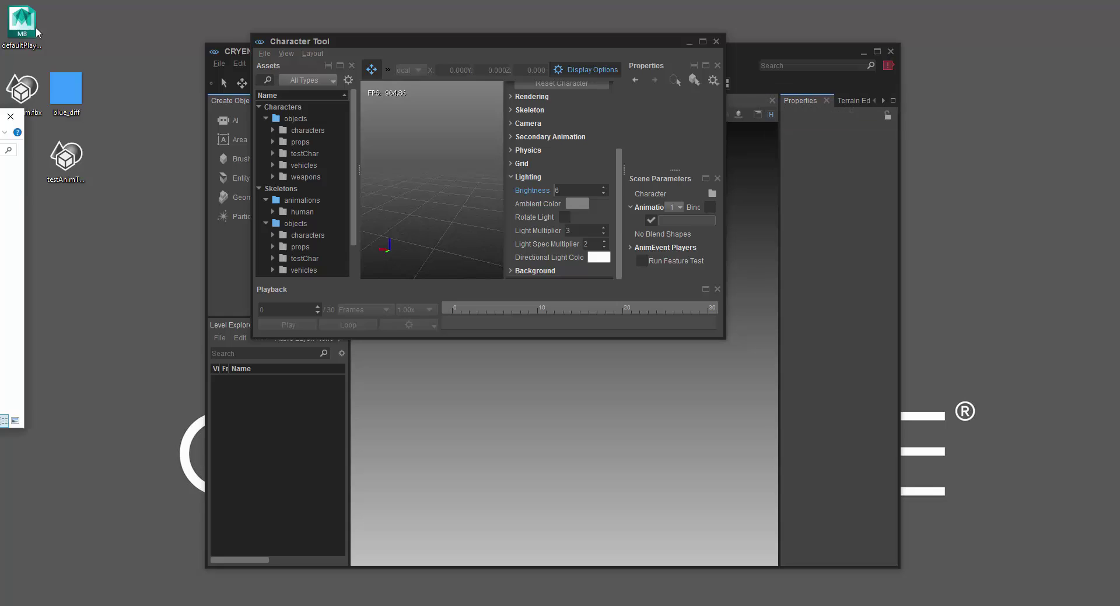
Delete the Default take CAF file from the testChar folder and move the folder window aside again
{"action": "left_click_drag", "start_coordinate": [0, 116], "coordinate": [687, 97]}
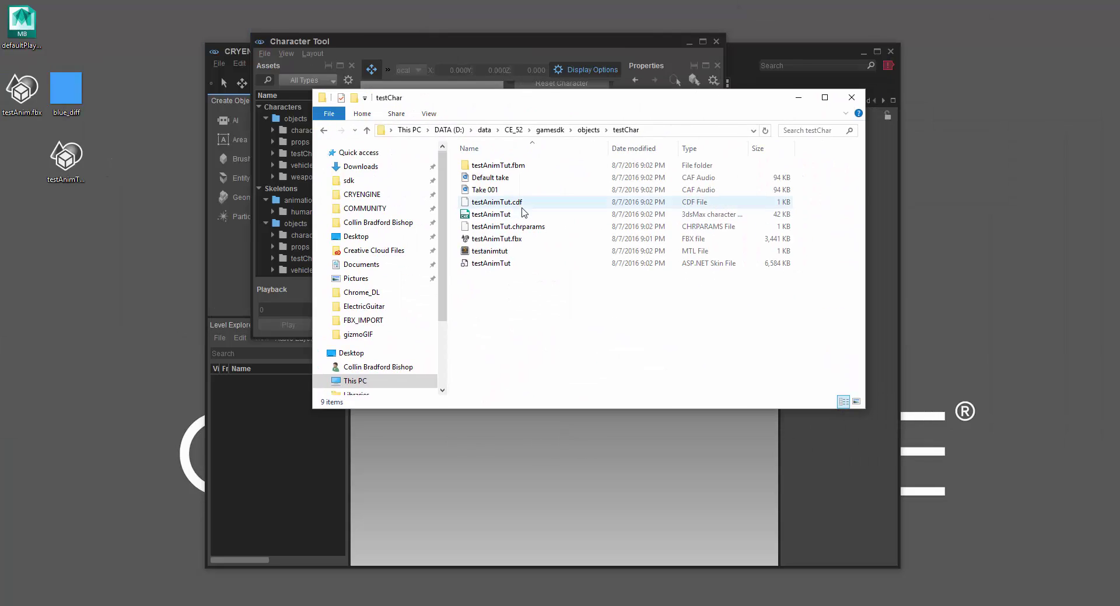
{"action": "left_click", "coordinate": [477, 178]}
{"action": "right_click", "coordinate": [498, 183]}
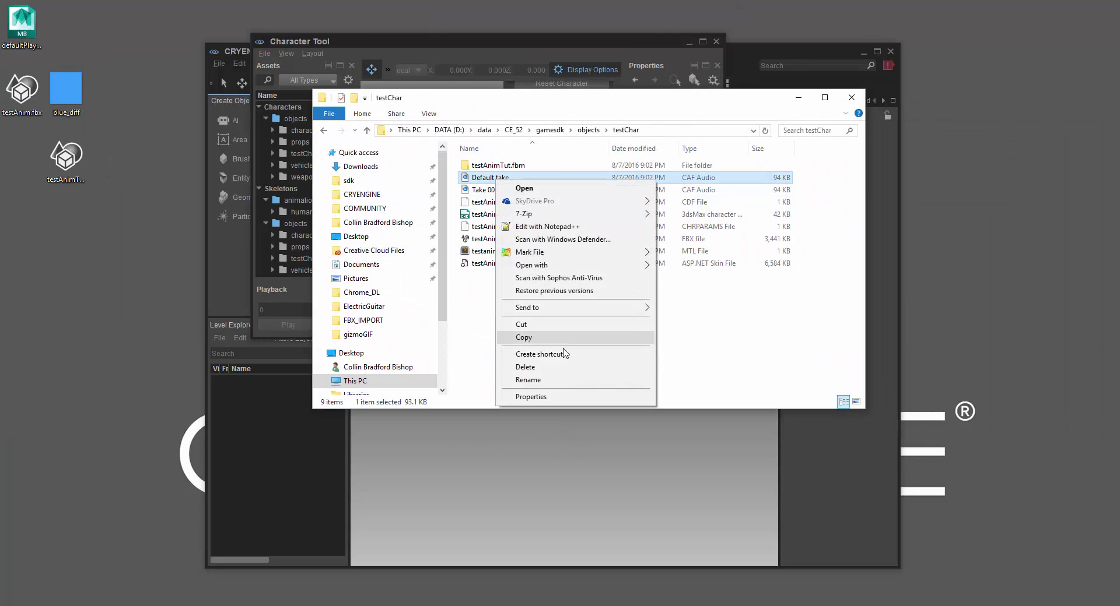
{"action": "left_click", "coordinate": [566, 370]}
{"action": "left_click", "coordinate": [619, 356]}
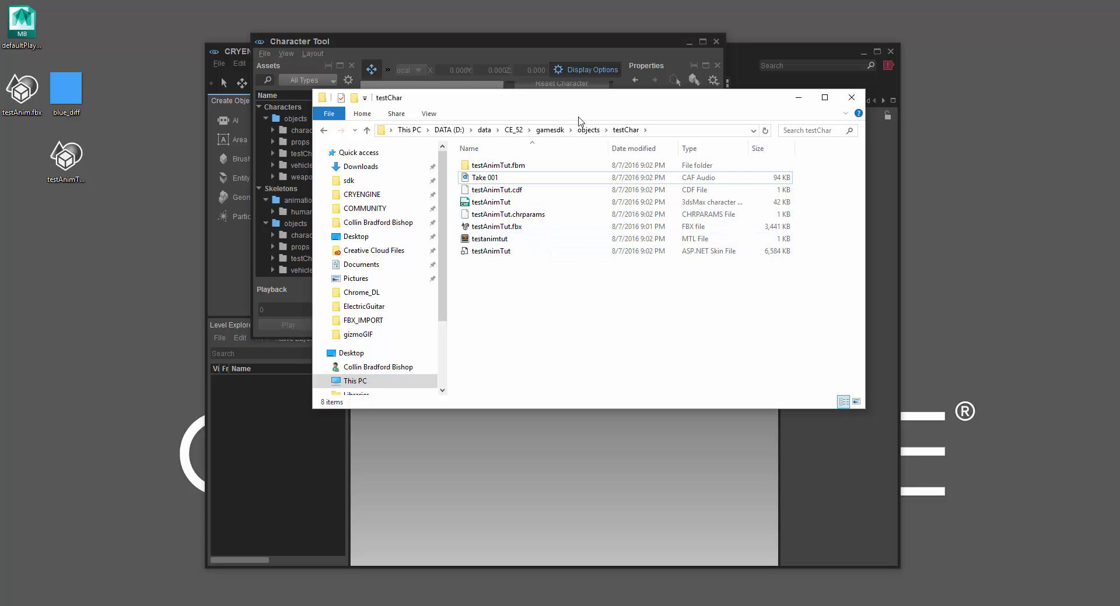
{"action": "left_click_drag", "start_coordinate": [595, 97], "coordinate": [0, 226]}
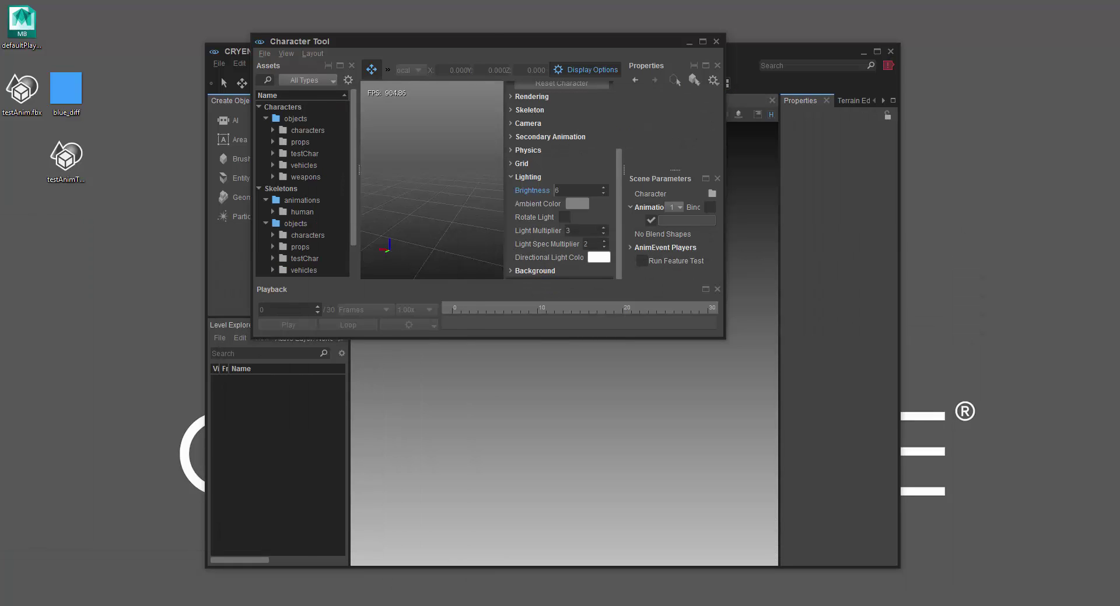
Maximize the Character Tool and load testAnimTut.cdf from the testChar characters into the viewport
{"action": "double_click", "coordinate": [491, 36]}
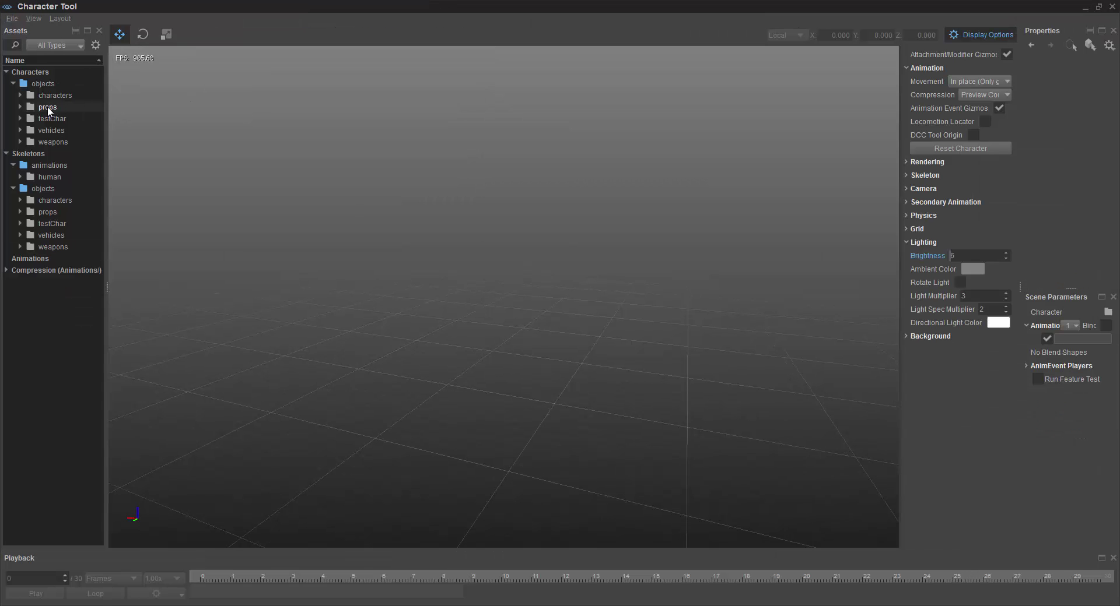
{"action": "left_click", "coordinate": [20, 118]}
{"action": "double_click", "coordinate": [57, 133]}
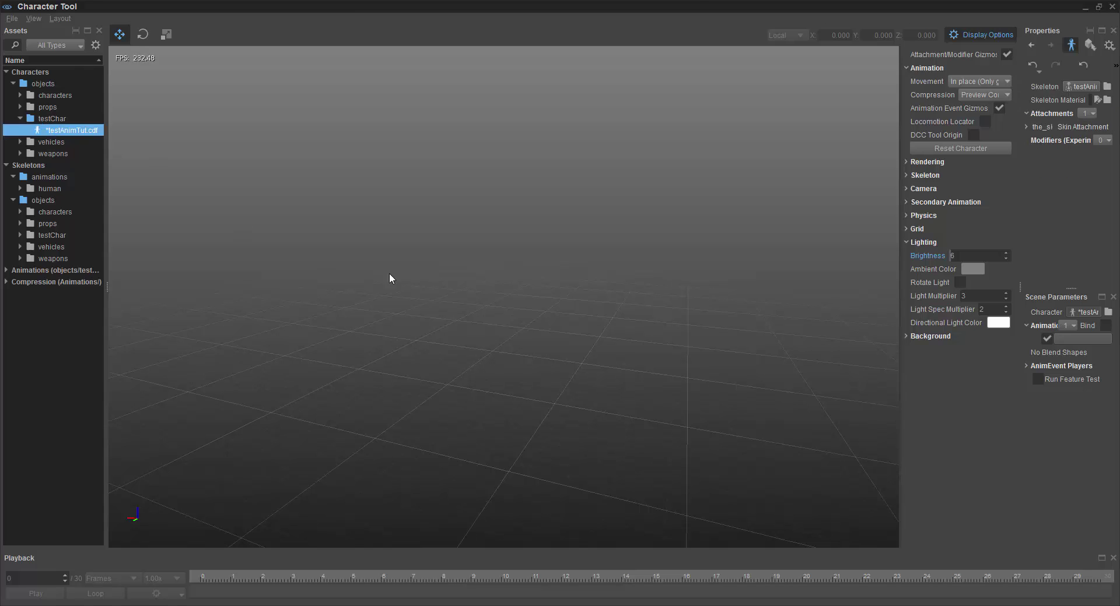
{"action": "right_click_drag", "start_coordinate": [435, 268], "coordinate": [339, 271]}
{"action": "right_click_drag", "start_coordinate": [632, 259], "coordinate": [588, 248]}
Play the Take 001 animation on the character, and close the Character Tool without saving changes
{"action": "left_click", "coordinate": [6, 270]}
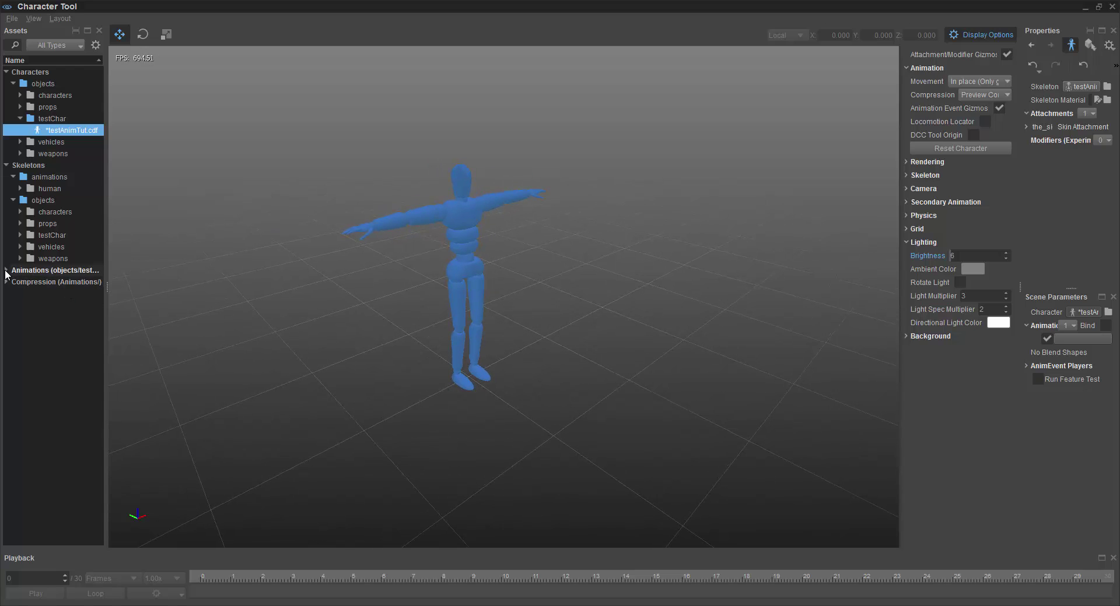
{"action": "double_click", "coordinate": [56, 281]}
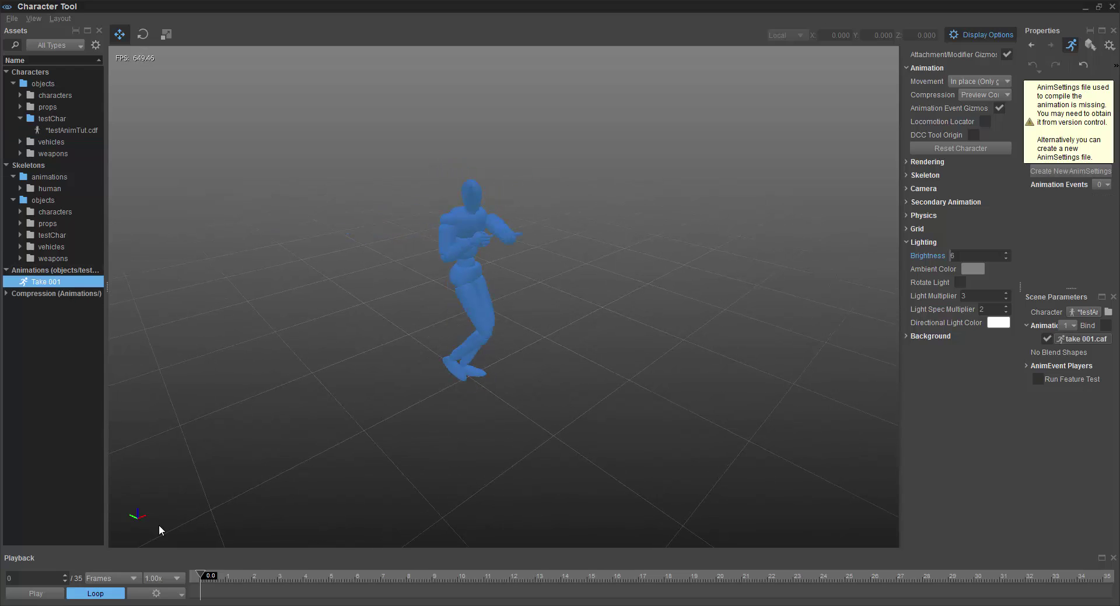
{"action": "left_click", "coordinate": [63, 594]}
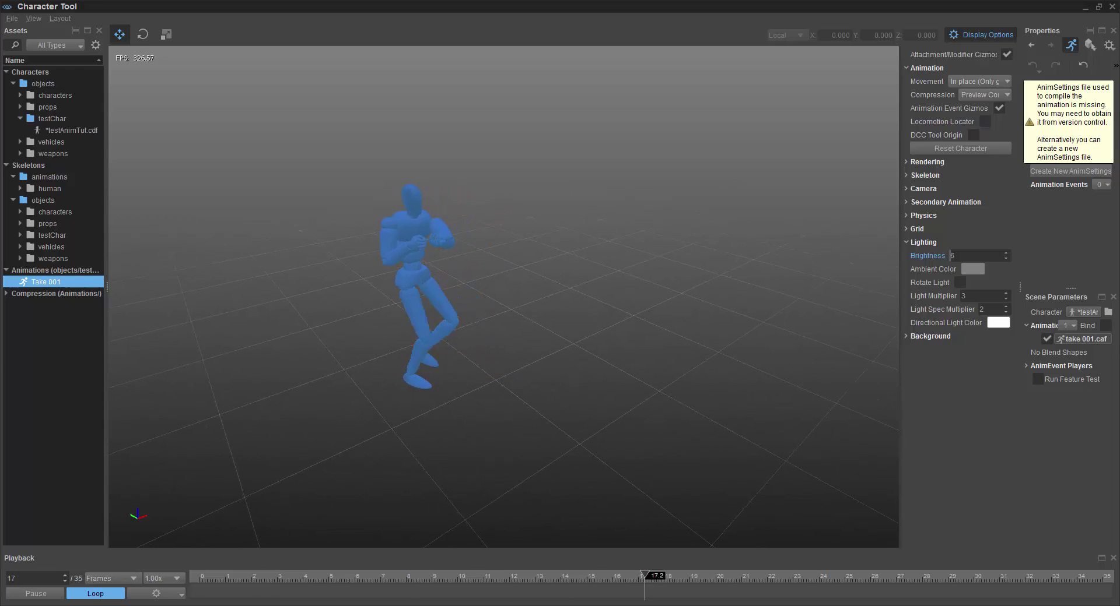
{"action": "left_click", "coordinate": [1112, 7]}
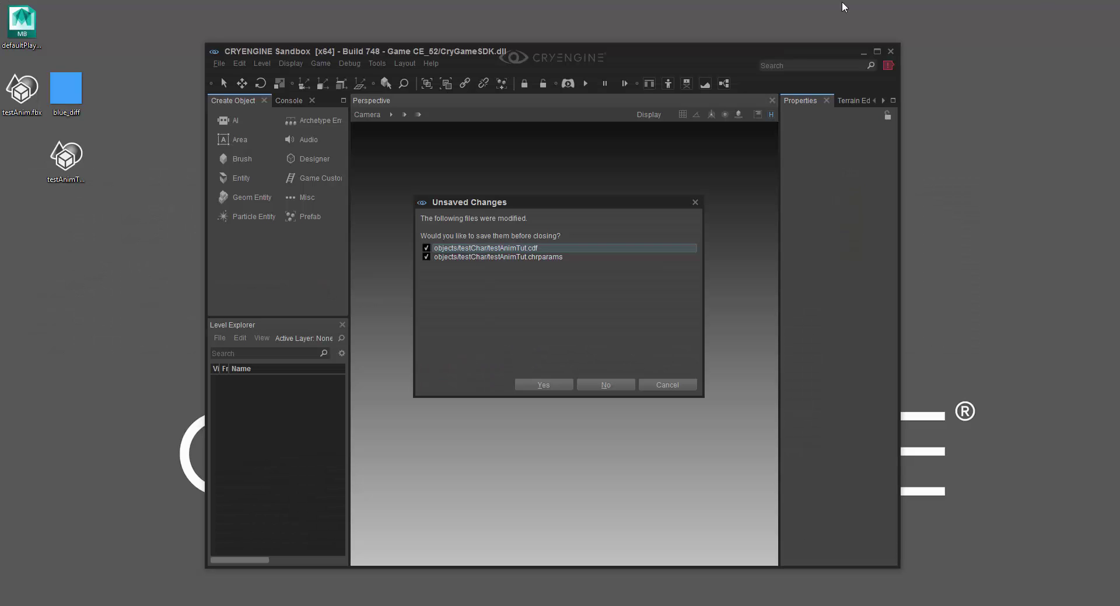
{"action": "left_click", "coordinate": [607, 387]}
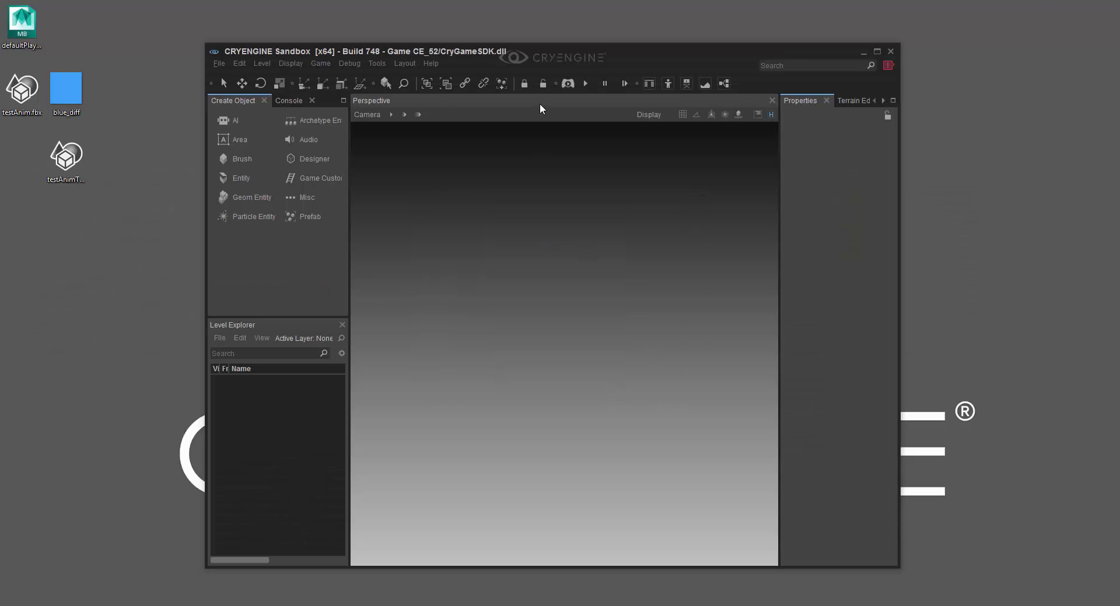
Move the Sandbox window away from the desktop files and open the FBX skeleton importer
{"action": "left_click_drag", "start_coordinate": [550, 52], "coordinate": [682, 19]}
{"action": "left_click", "coordinate": [512, 30]}
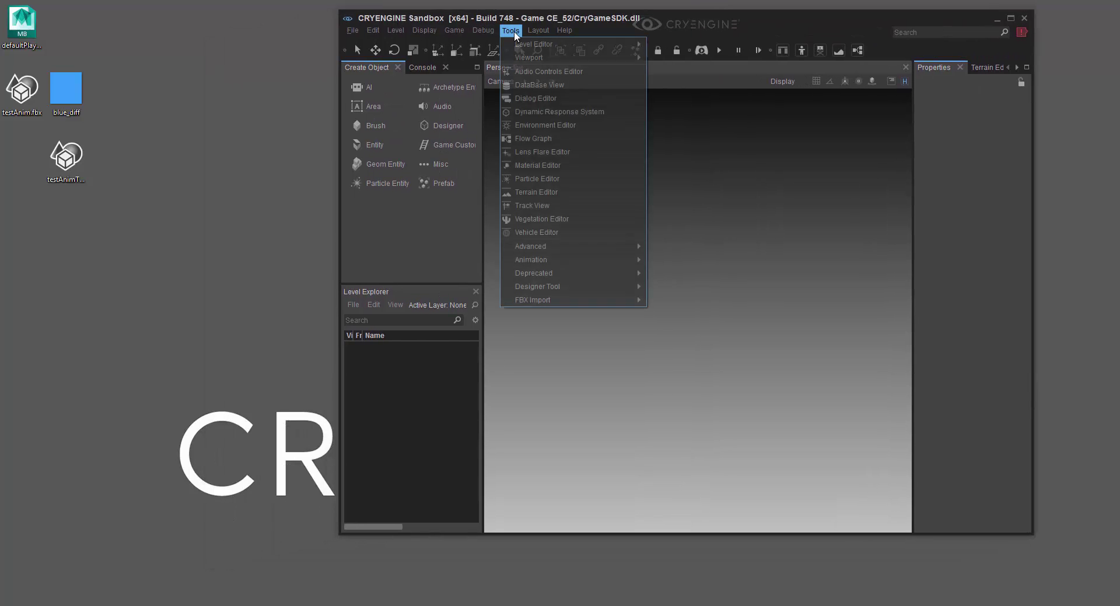
{"action": "mouse_move", "coordinate": [546, 302]}
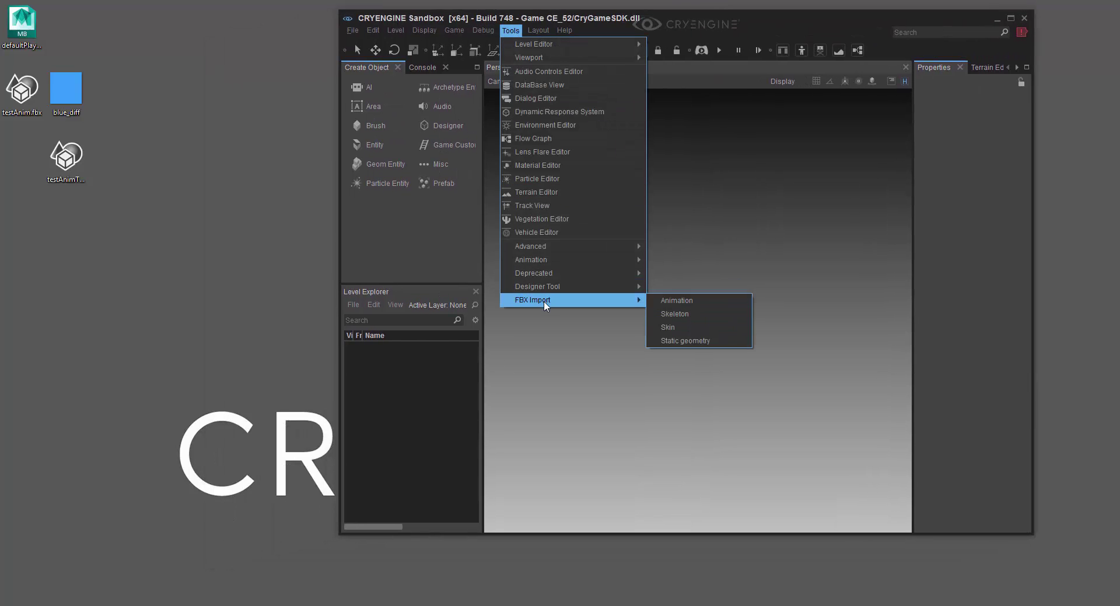
{"action": "left_click", "coordinate": [698, 316]}
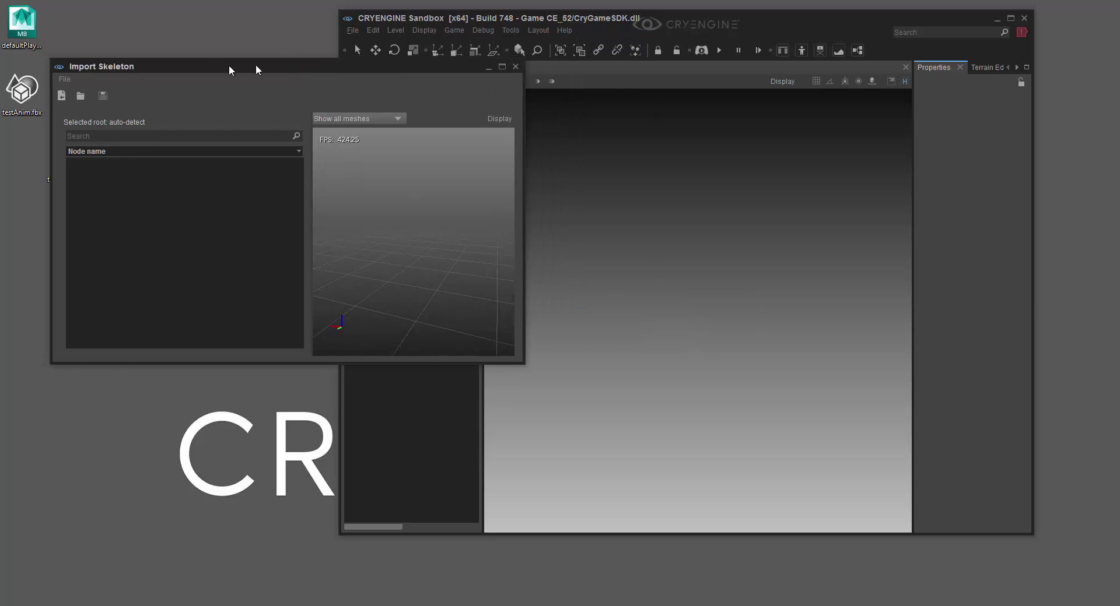
Load testAnimTut.fbx from the desktop into the skeleton importer to view its joints, and close the importer
{"action": "left_click_drag", "start_coordinate": [255, 64], "coordinate": [355, 35]}
{"action": "left_click_drag", "start_coordinate": [66, 157], "coordinate": [501, 267]}
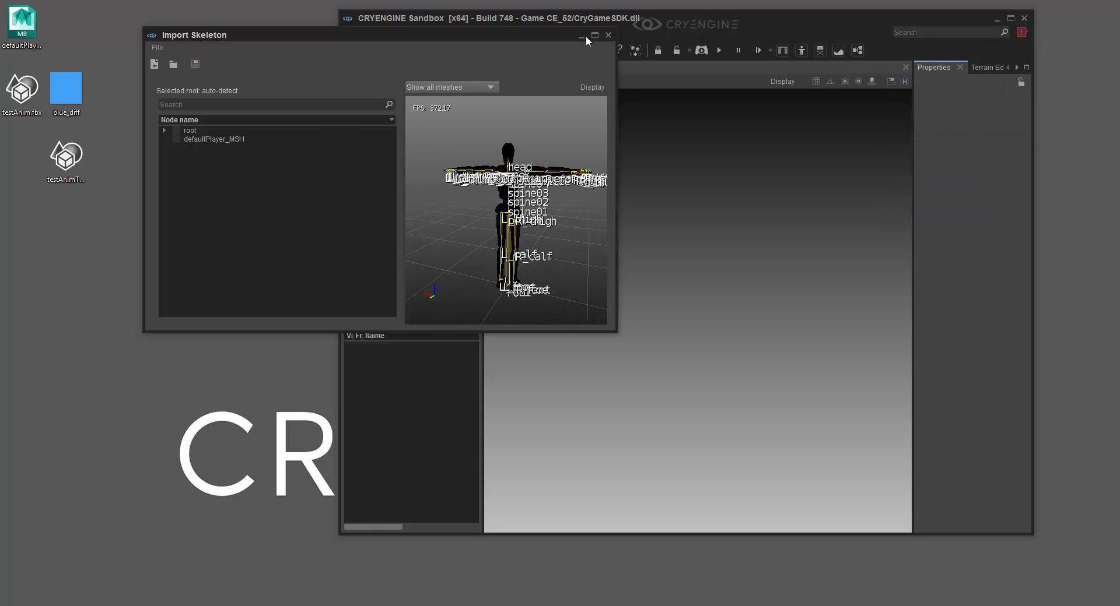
{"action": "left_click", "coordinate": [607, 35]}
Open the FBX animation importer and load testAnimTut.fbx from the desktop into it
{"action": "left_click", "coordinate": [510, 31]}
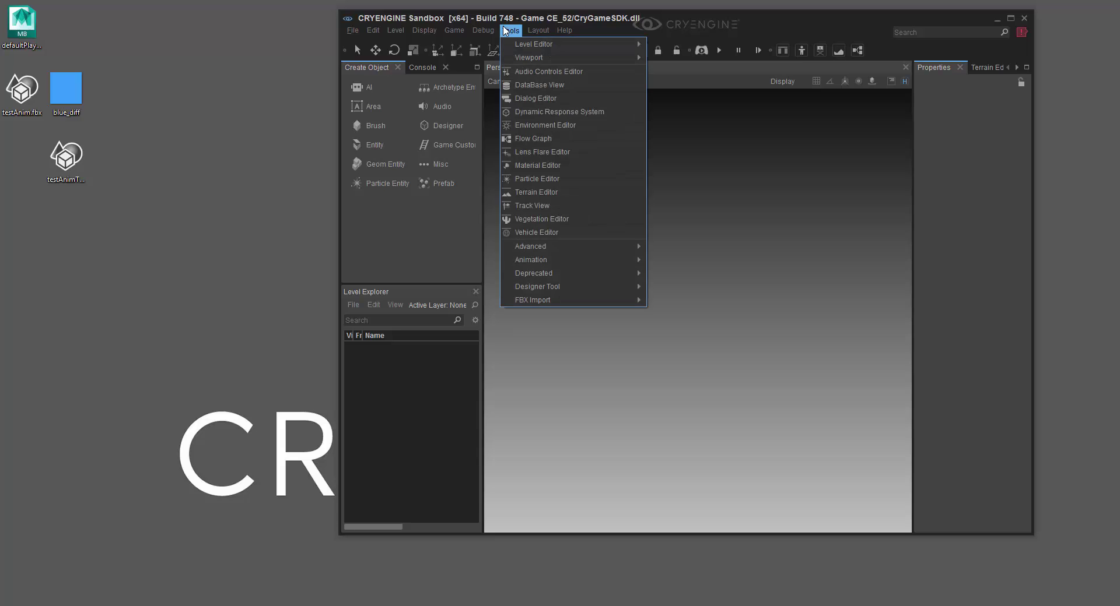
{"action": "mouse_move", "coordinate": [534, 304]}
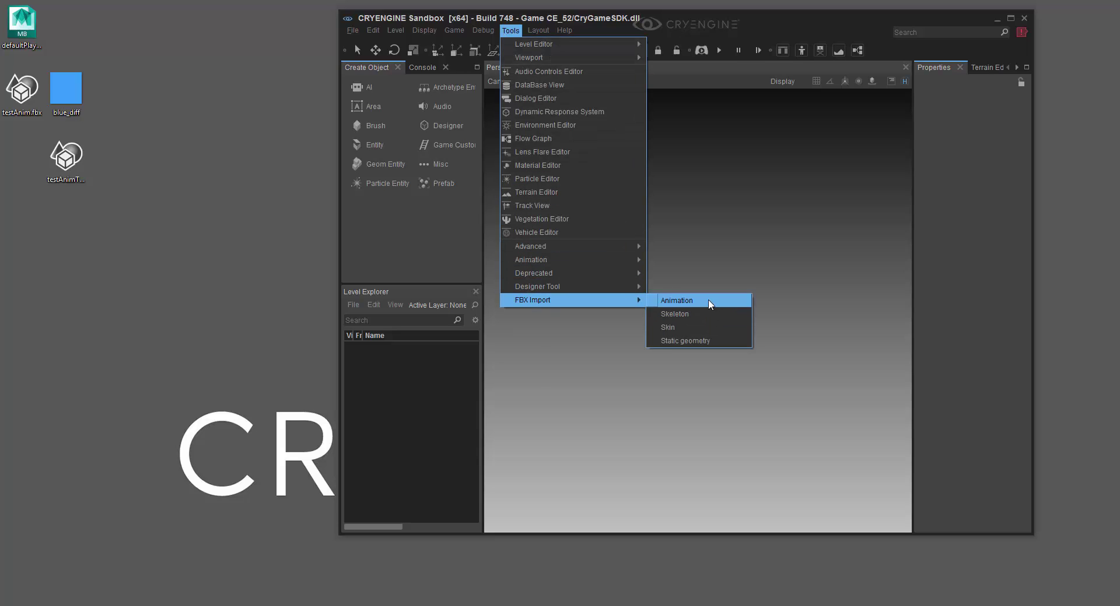
{"action": "left_click", "coordinate": [707, 300]}
{"action": "left_click_drag", "start_coordinate": [369, 84], "coordinate": [506, 82]}
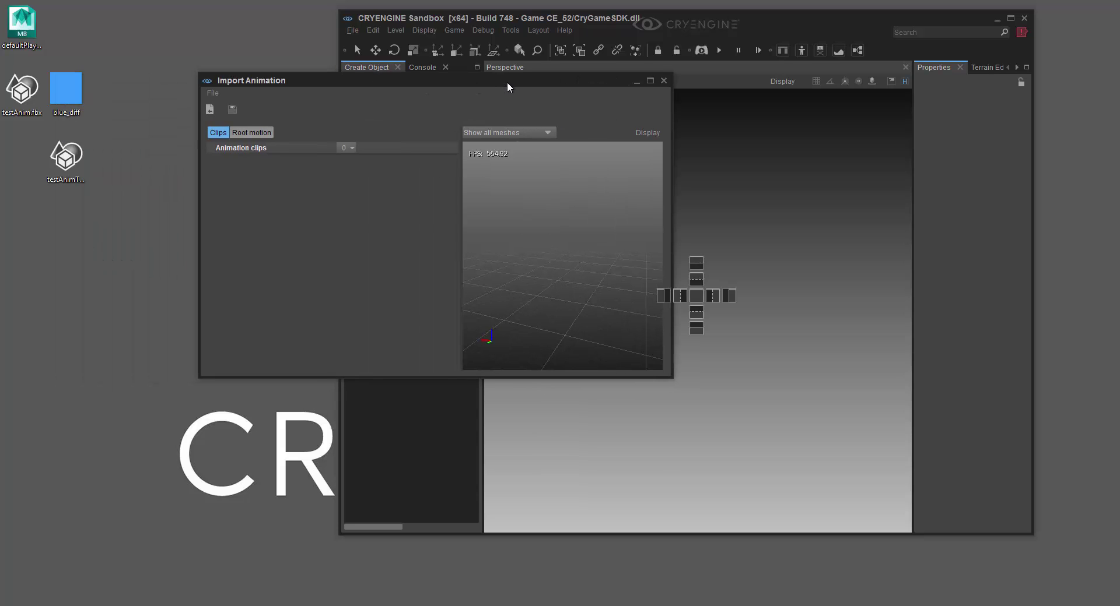
{"action": "left_click_drag", "start_coordinate": [82, 163], "coordinate": [505, 250]}
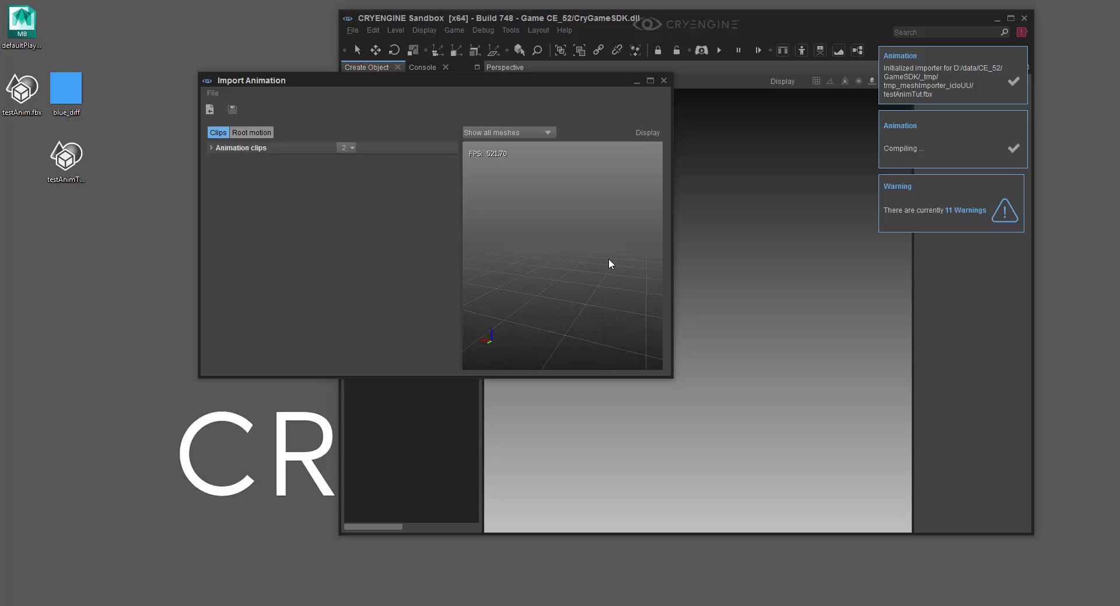
Expand the imported animation clips and remove the Default take clip
{"action": "left_click", "coordinate": [209, 148]}
{"action": "right_click", "coordinate": [251, 173]}
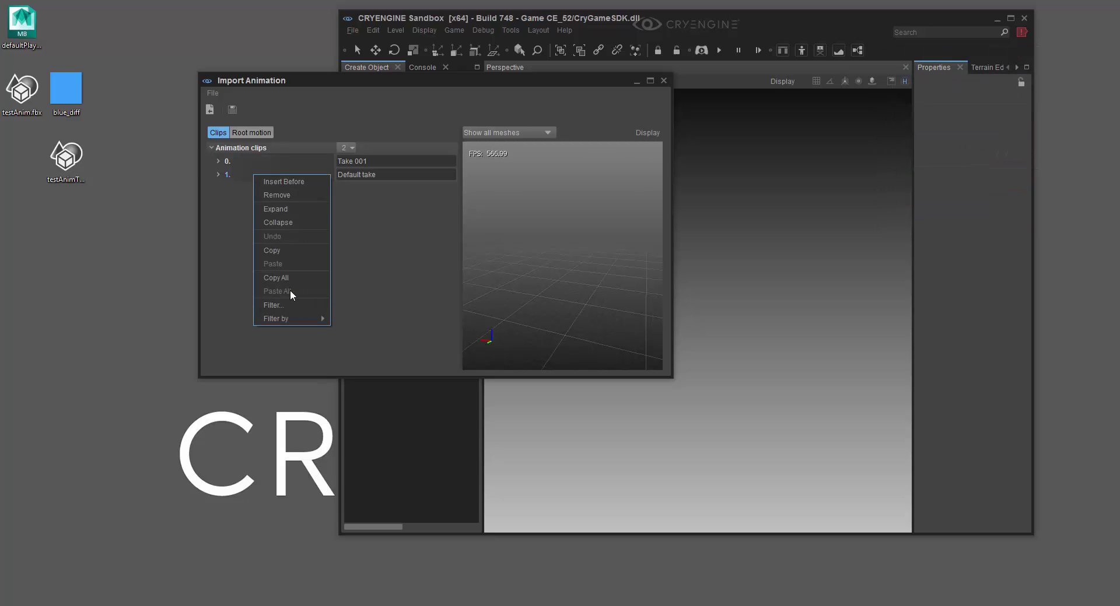
{"action": "left_click", "coordinate": [288, 201]}
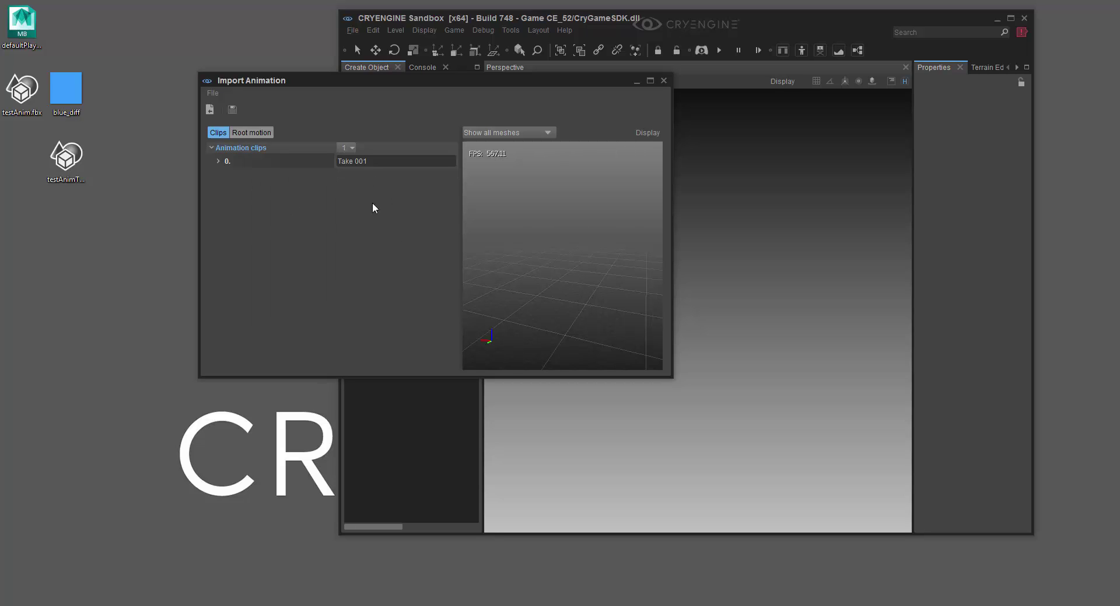
Preview the Take 001 clip in the importer and rename the clip as tutTake002
{"action": "left_click", "coordinate": [219, 161]}
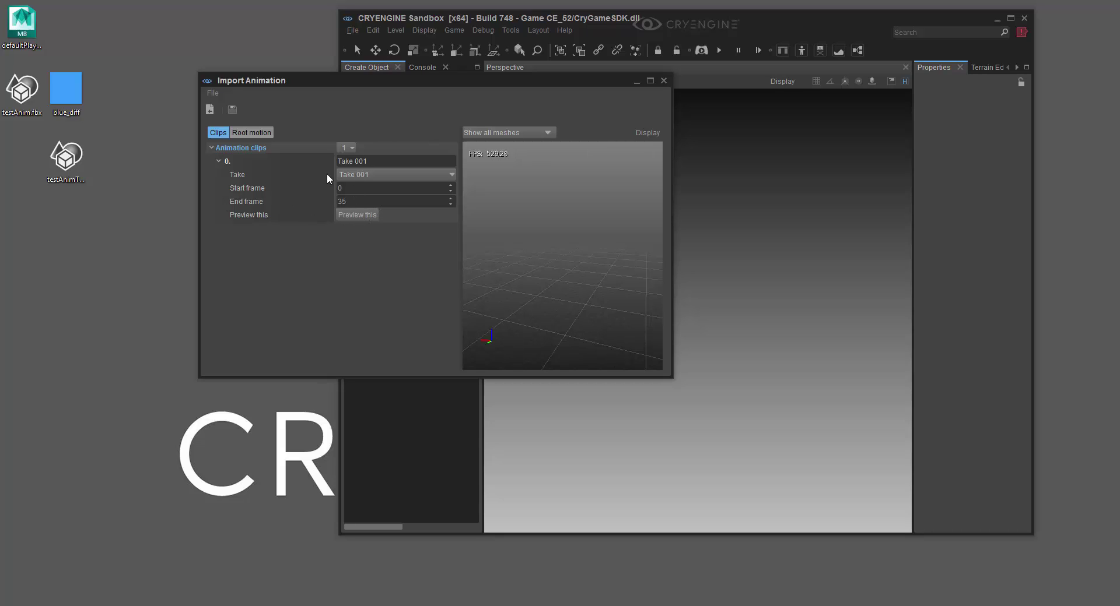
{"action": "left_click", "coordinate": [373, 216]}
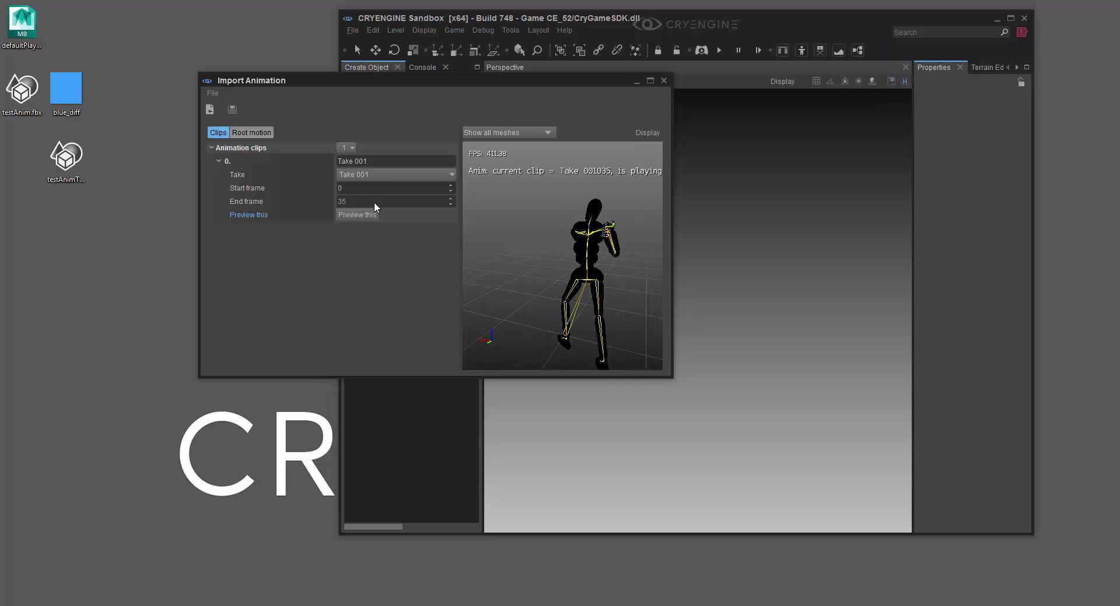
{"action": "left_click", "coordinate": [386, 163]}
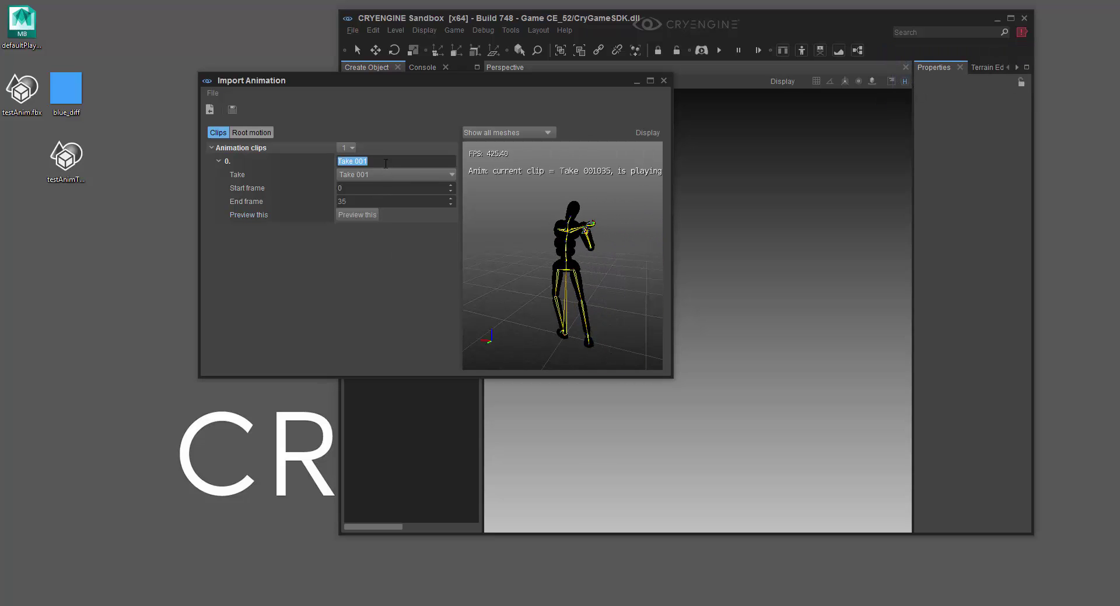
{"action": "type", "text": "tutTake002"}
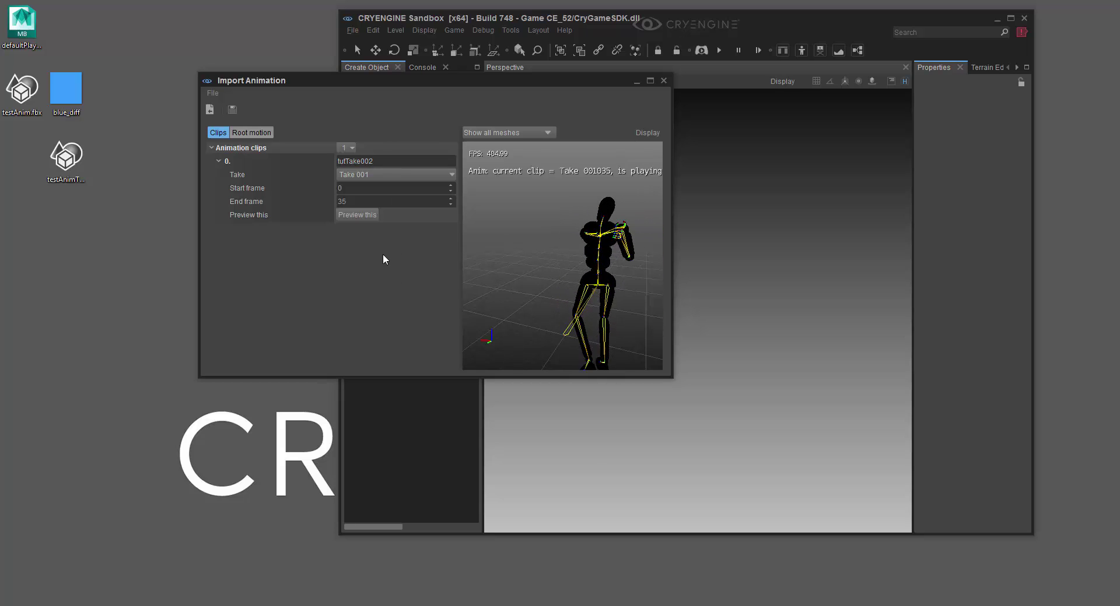
Save the animation clip to the objects/testChar directory
{"action": "left_click", "coordinate": [233, 110]}
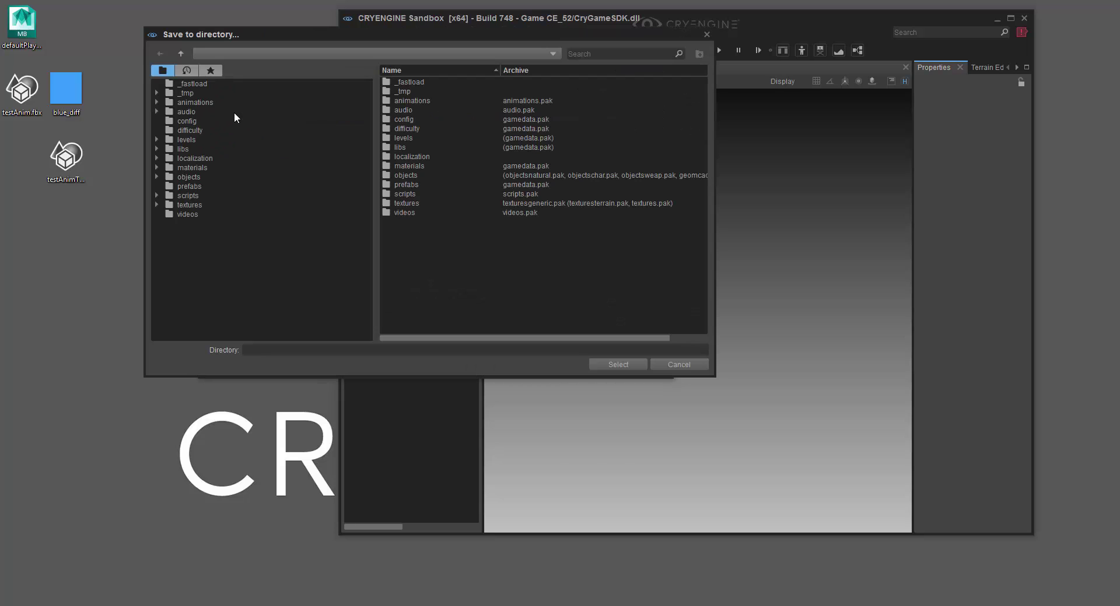
{"action": "double_click", "coordinate": [415, 175]}
{"action": "double_click", "coordinate": [415, 176]}
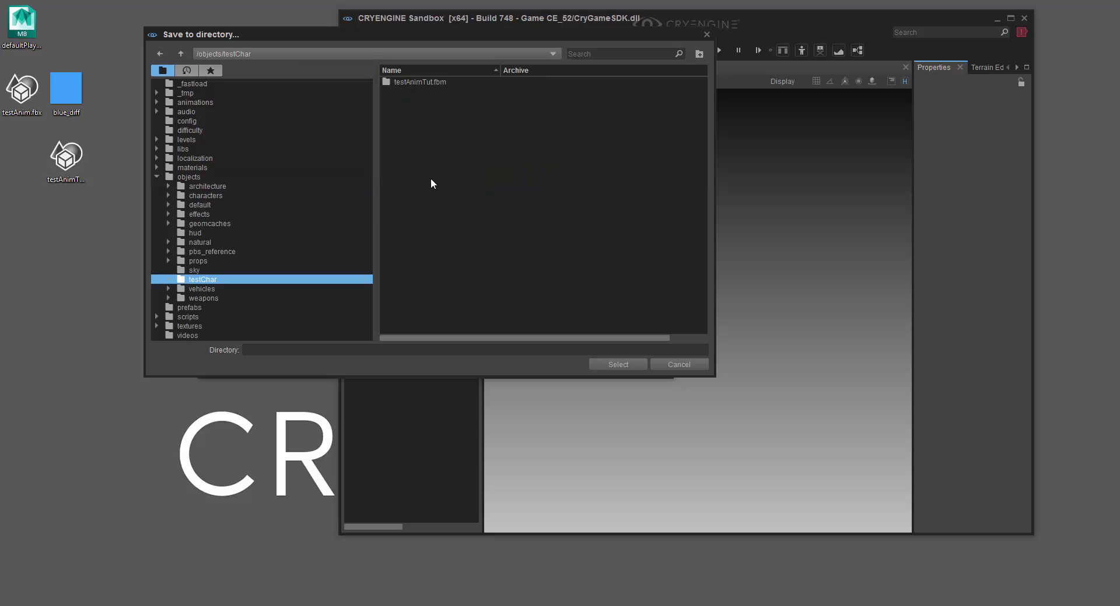
{"action": "left_click", "coordinate": [622, 365]}
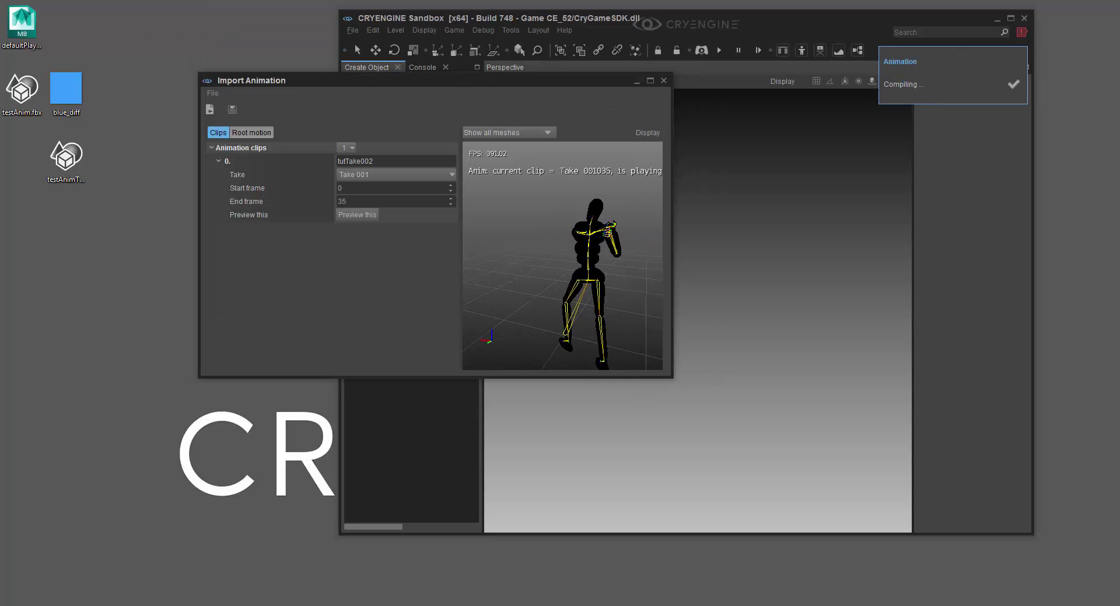
Check the testChar folder in File Explorer for the tutTake002 CAF file and return to the CRYENGINE Sandbox window
{"action": "left_click_drag", "start_coordinate": [0, 153], "coordinate": [751, 129]}
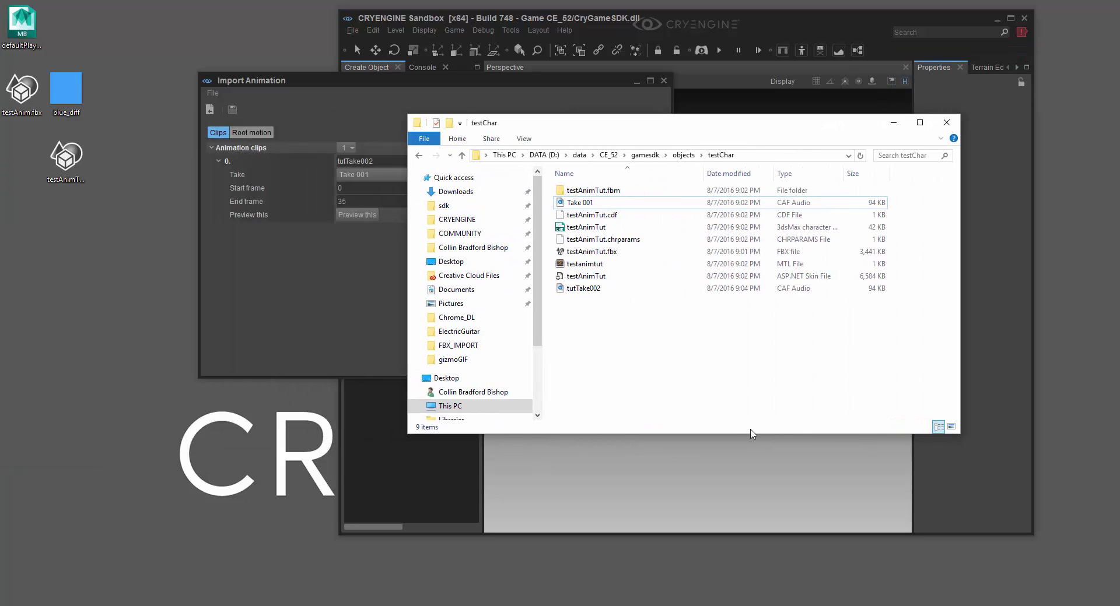
{"action": "left_click", "coordinate": [601, 290]}
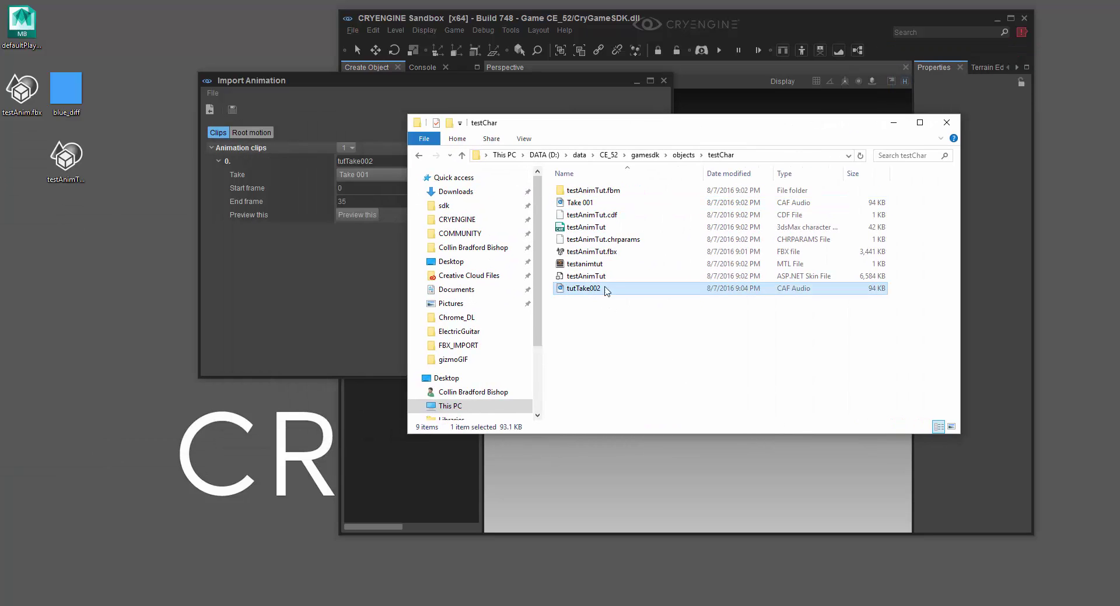
{"action": "left_click", "coordinate": [646, 12]}
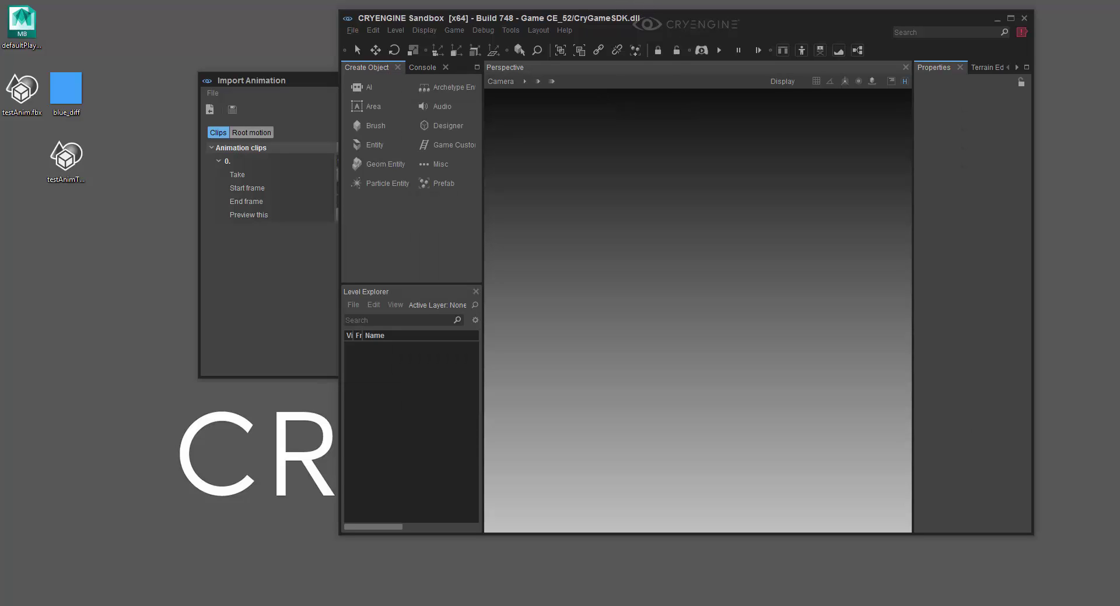